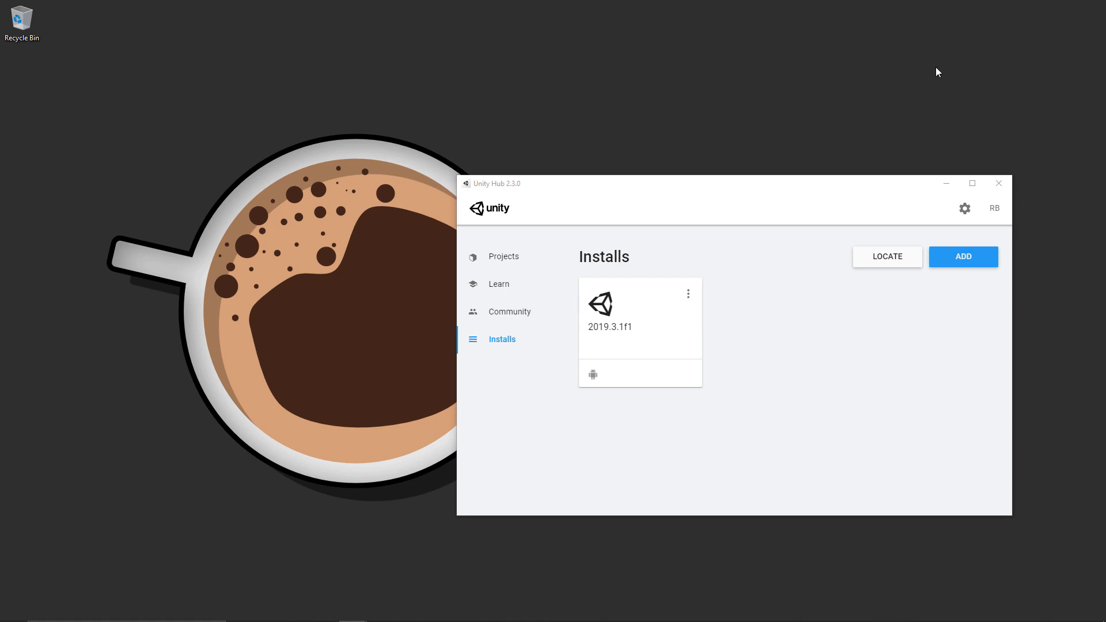
Add Unity 2017.4.39f1 (LTS) in Unity Hub and continue to its module list.
left_click(950, 266)
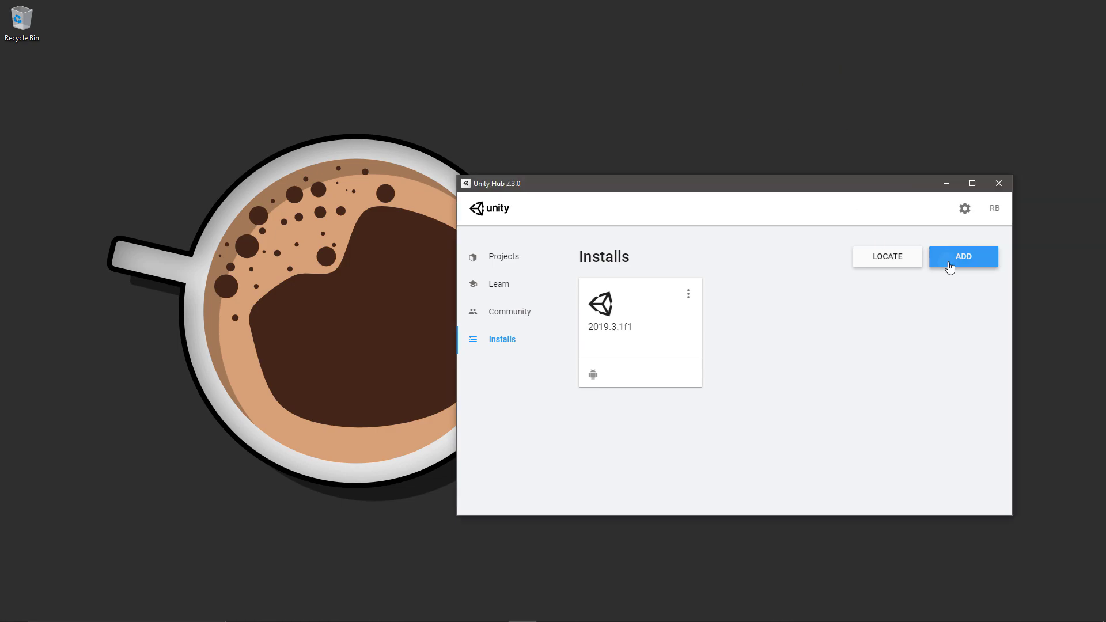
left_click(586, 367)
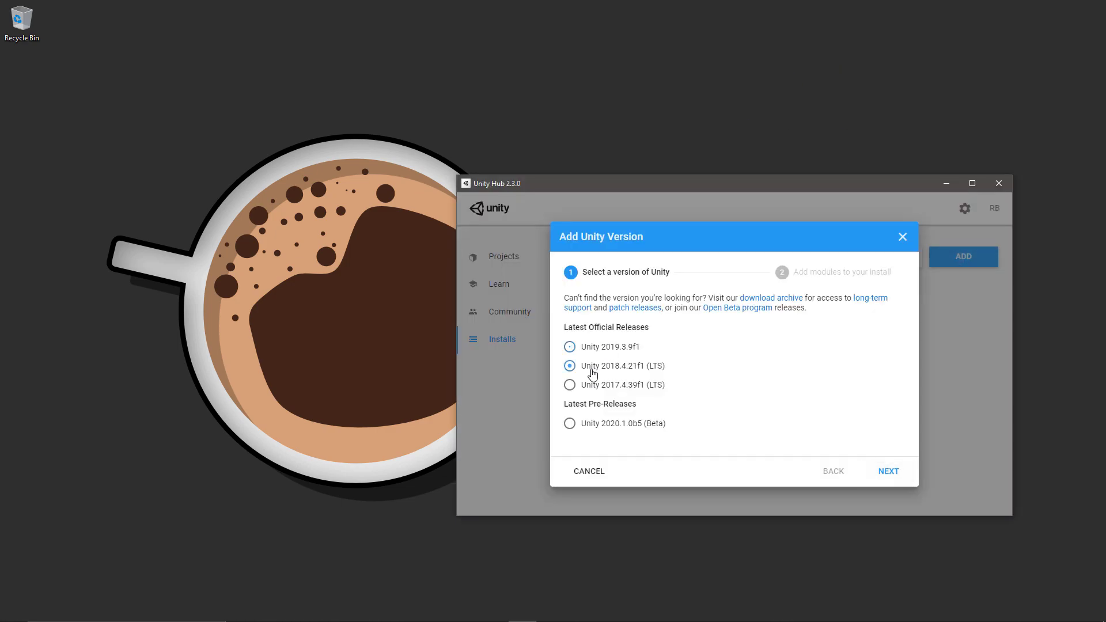
left_click(596, 388)
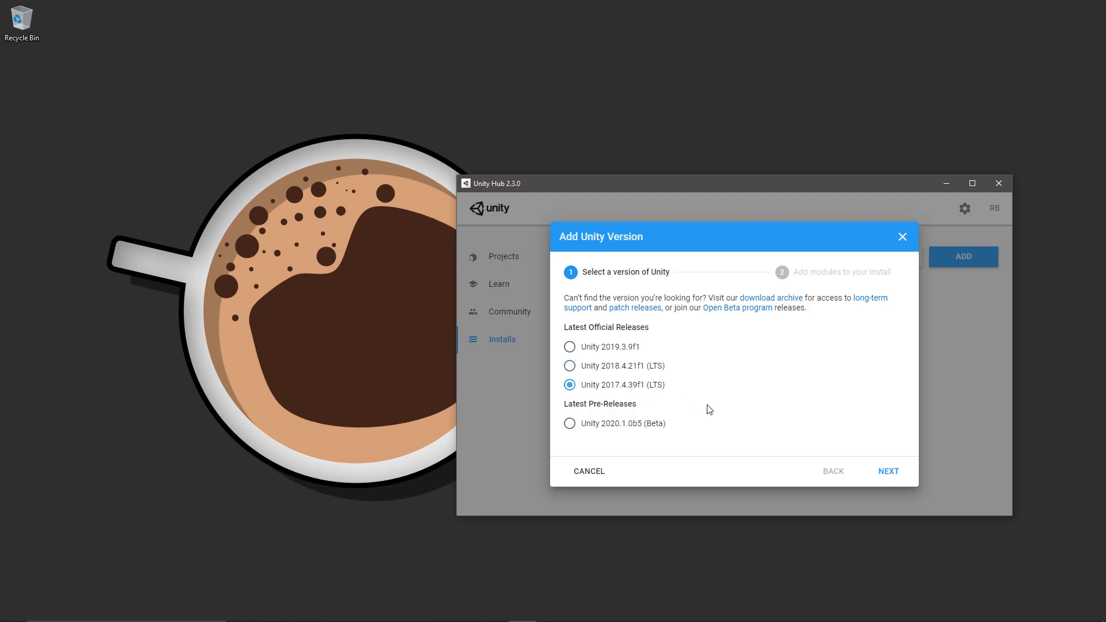
left_click(884, 472)
scroll(589, 398, "down", 2)
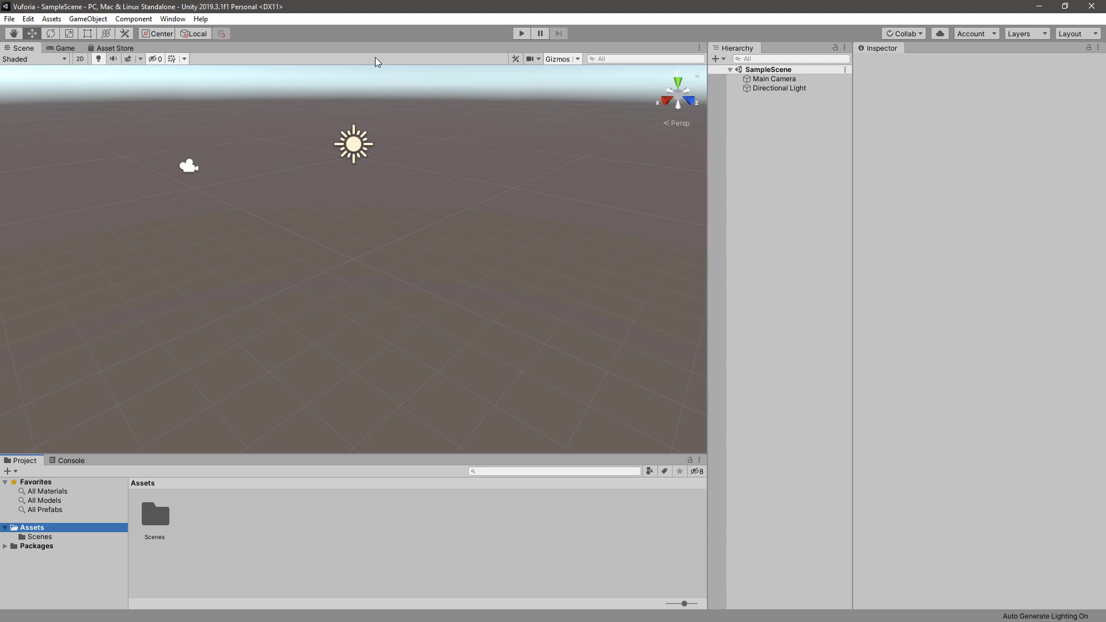
Install Vuforia Engine AR 8.5.9 through the Package Manager, then select Main Camera.
left_click(183, 19)
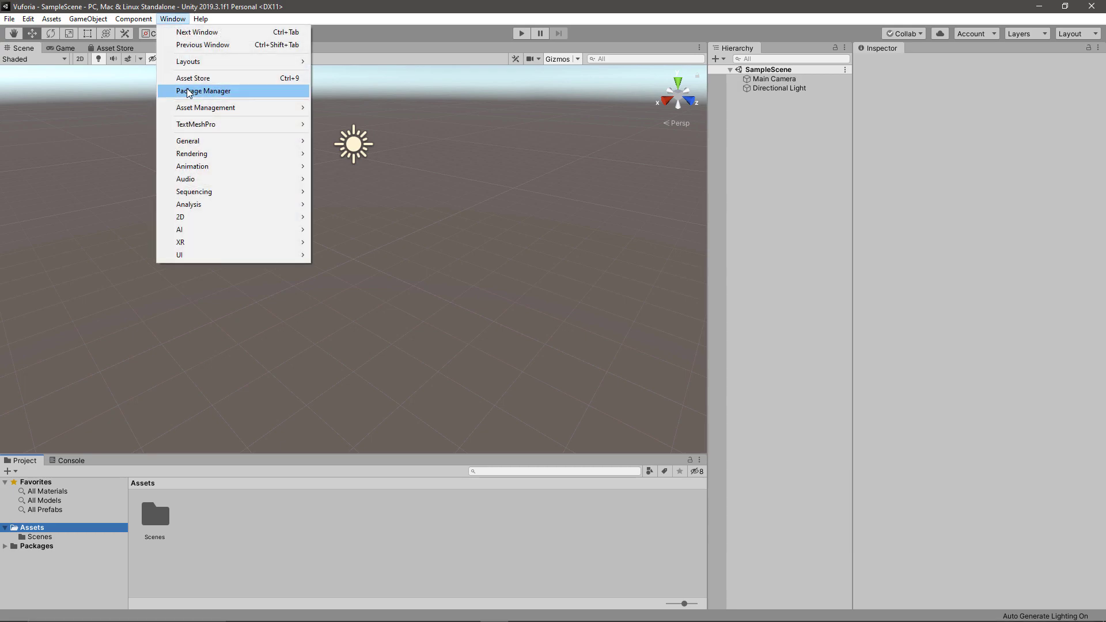
left_click(188, 92)
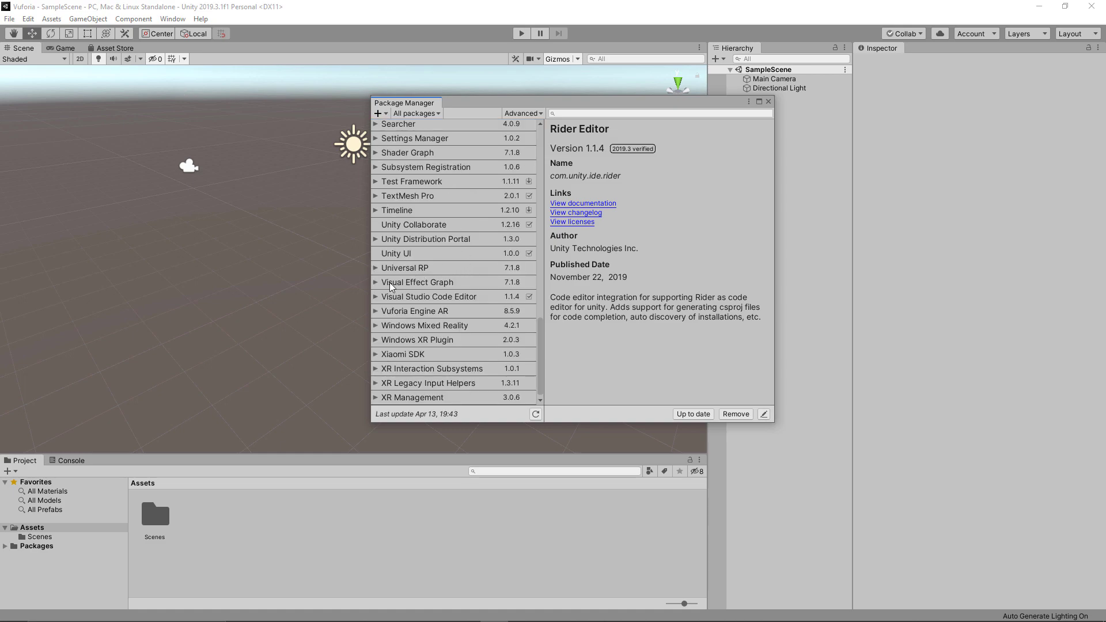
left_click(403, 314)
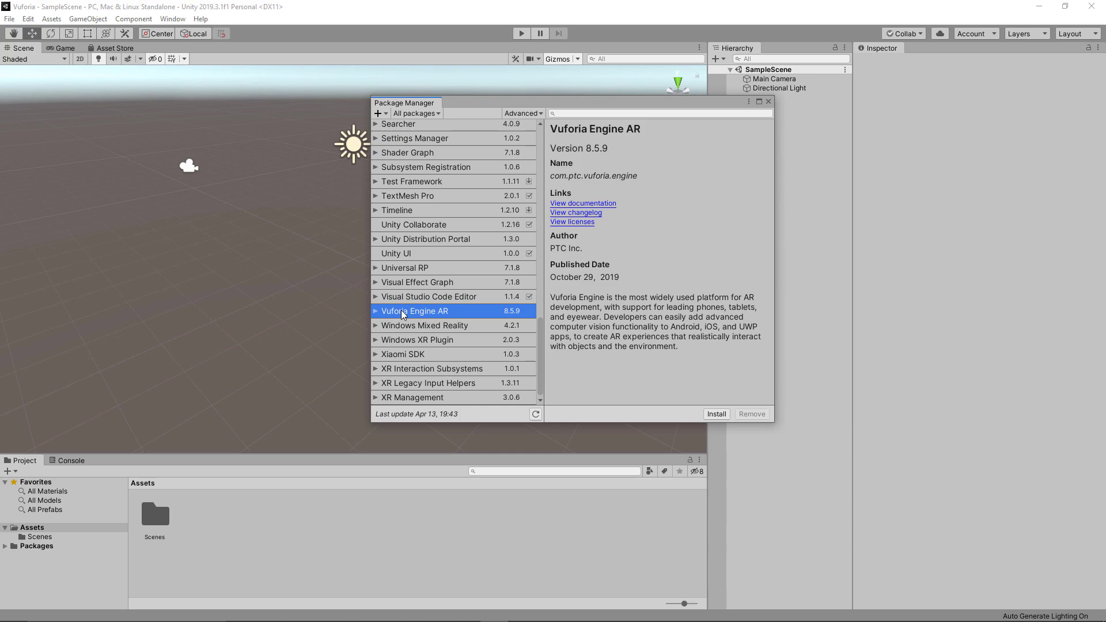
left_click(720, 415)
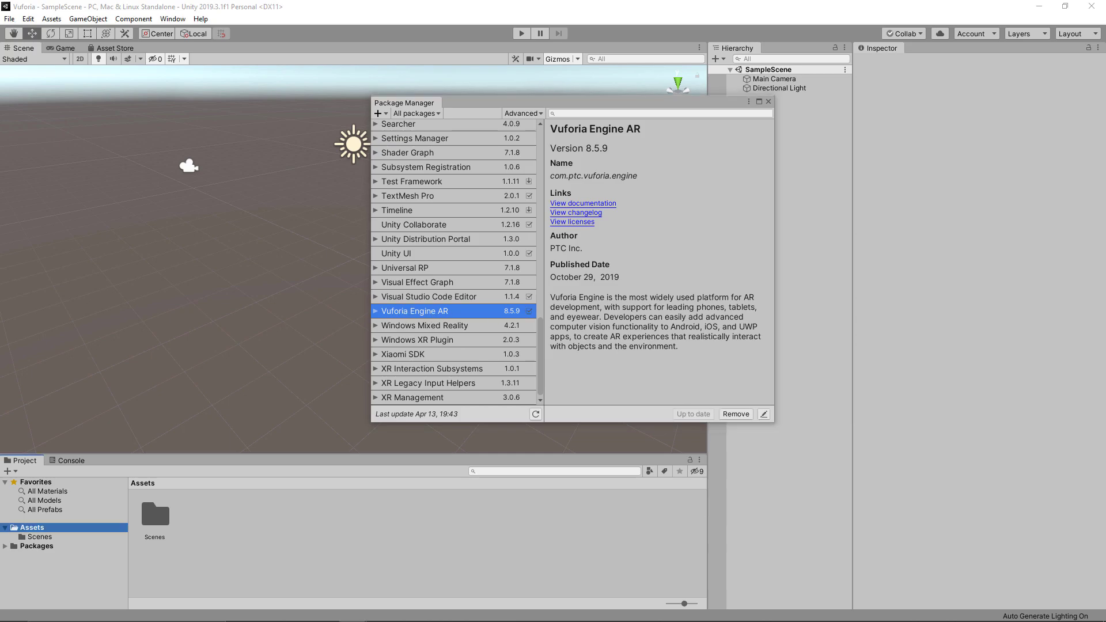
left_click(769, 101)
left_click(774, 80)
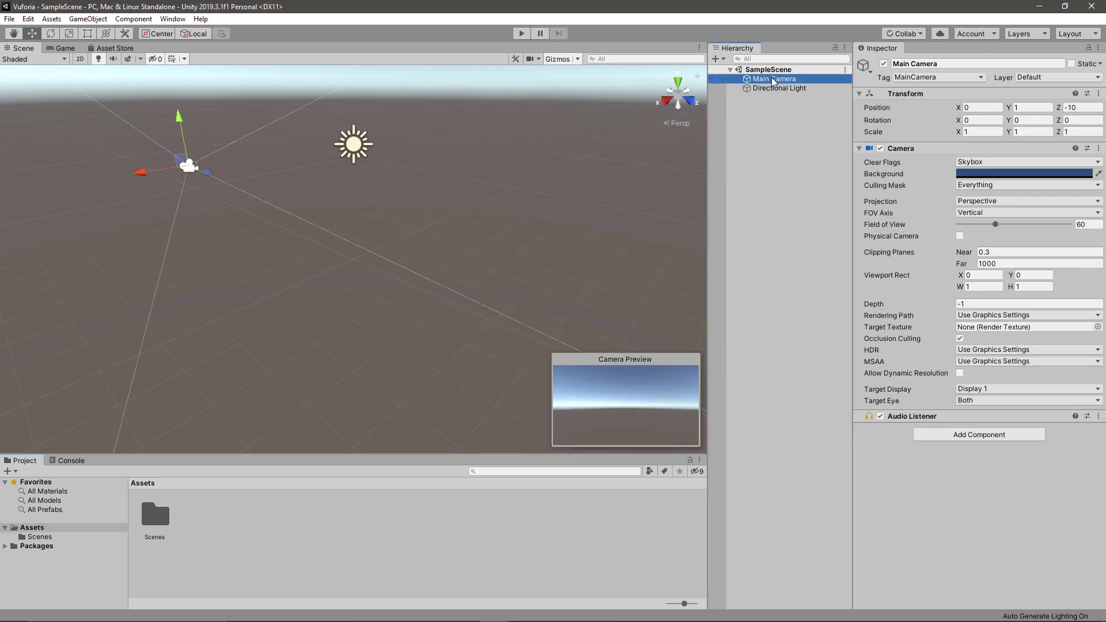
Delete Main Camera and add a Vuforia Engine AR Camera from the Hierarchy menu.
key("Delete")
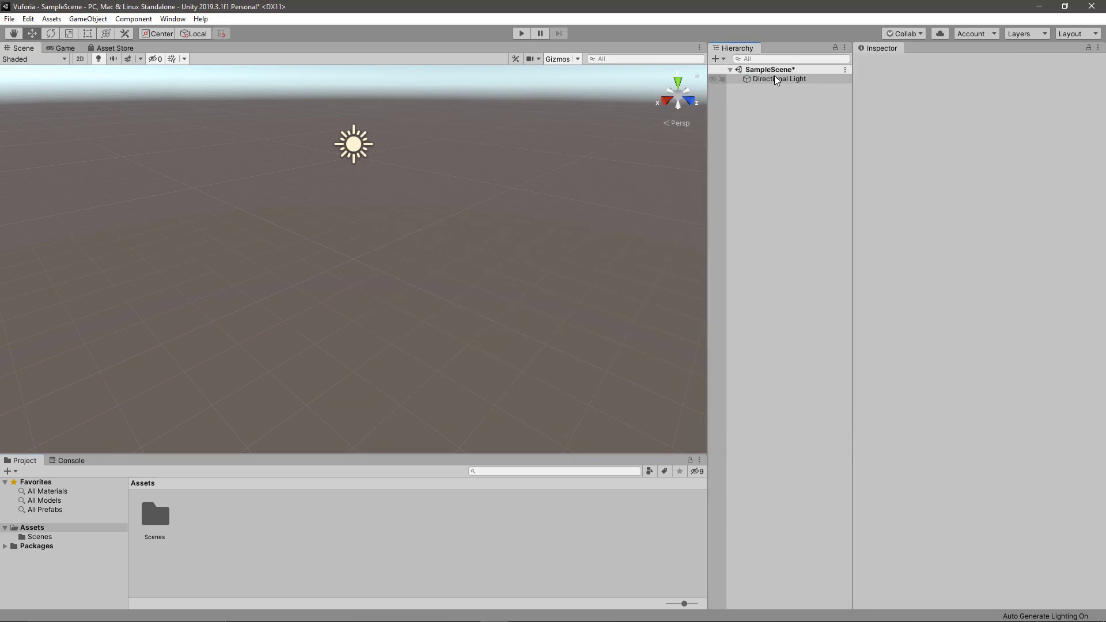
right_click(777, 112)
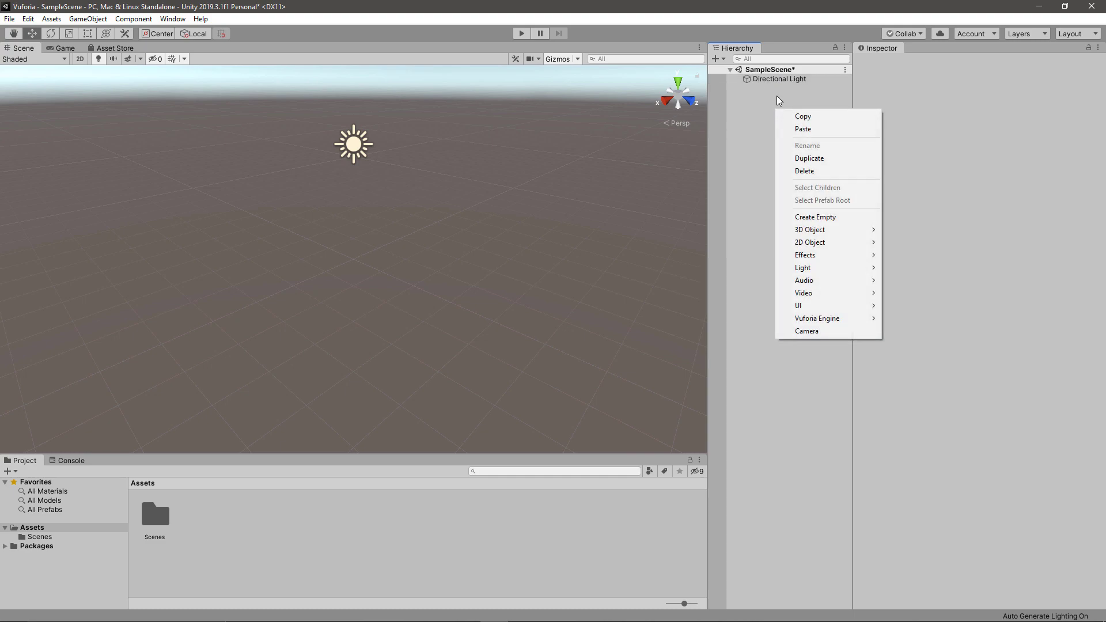
mouse_move(833, 321)
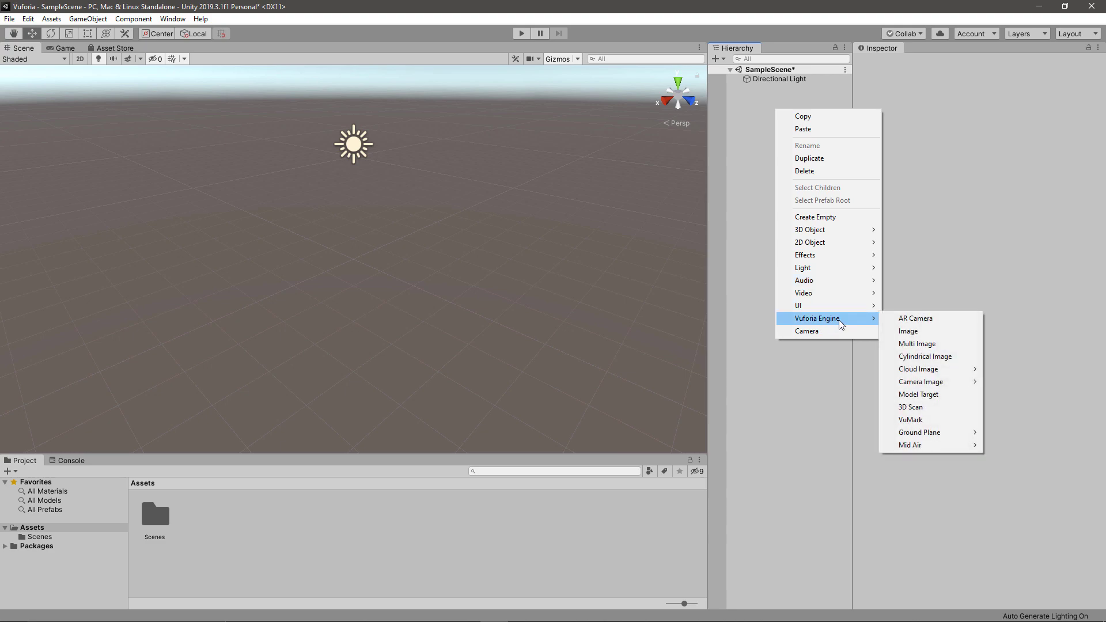
left_click(929, 321)
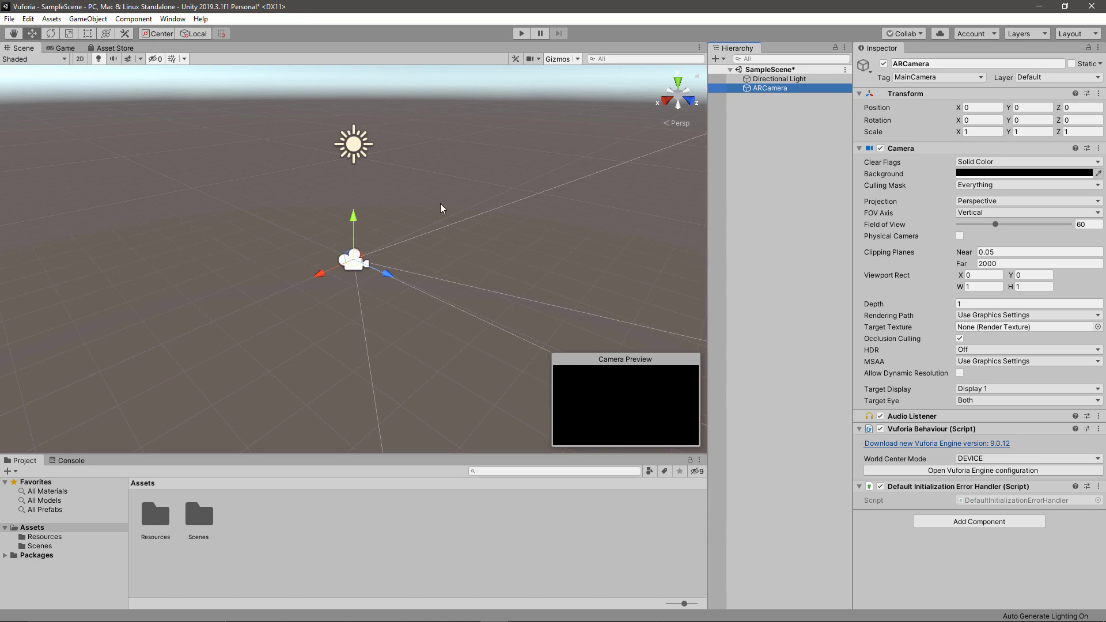
Open Window > Vuforia Configuration to show the Vuforia 8.5.9 settings.
left_click(173, 19)
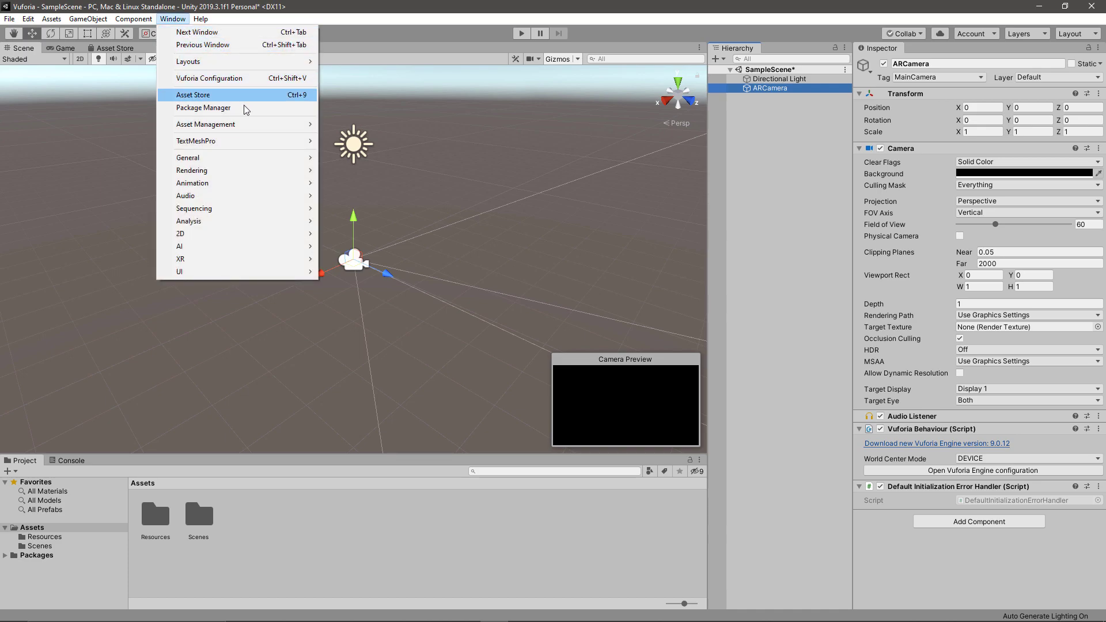
left_click(241, 80)
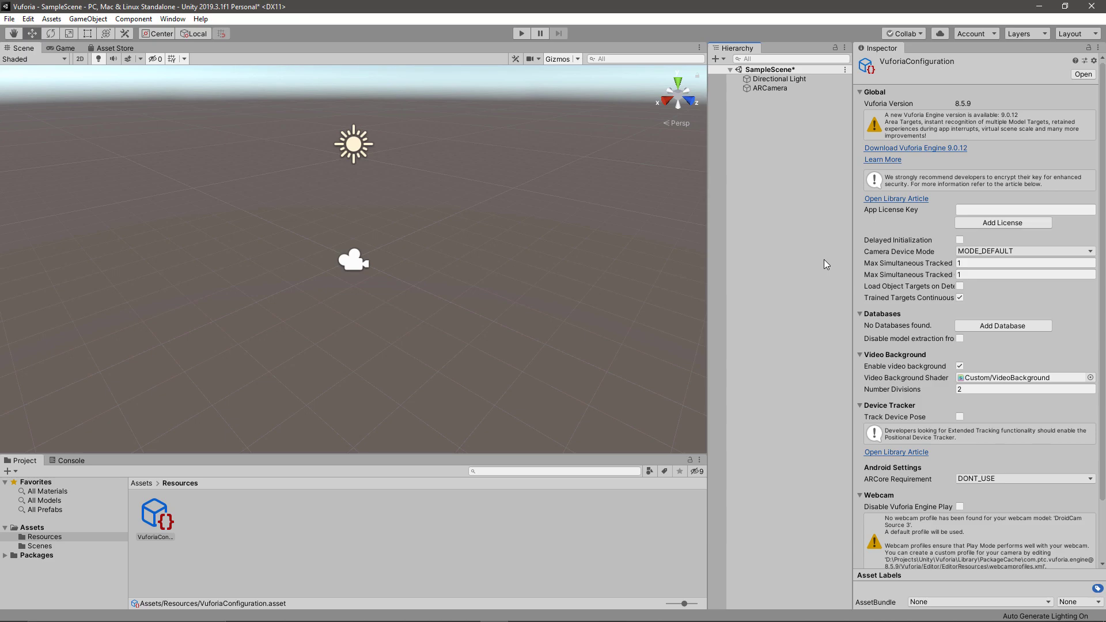
Add a Vuforia Engine Image target and import the default VuforiaMars_Images database.
right_click(775, 135)
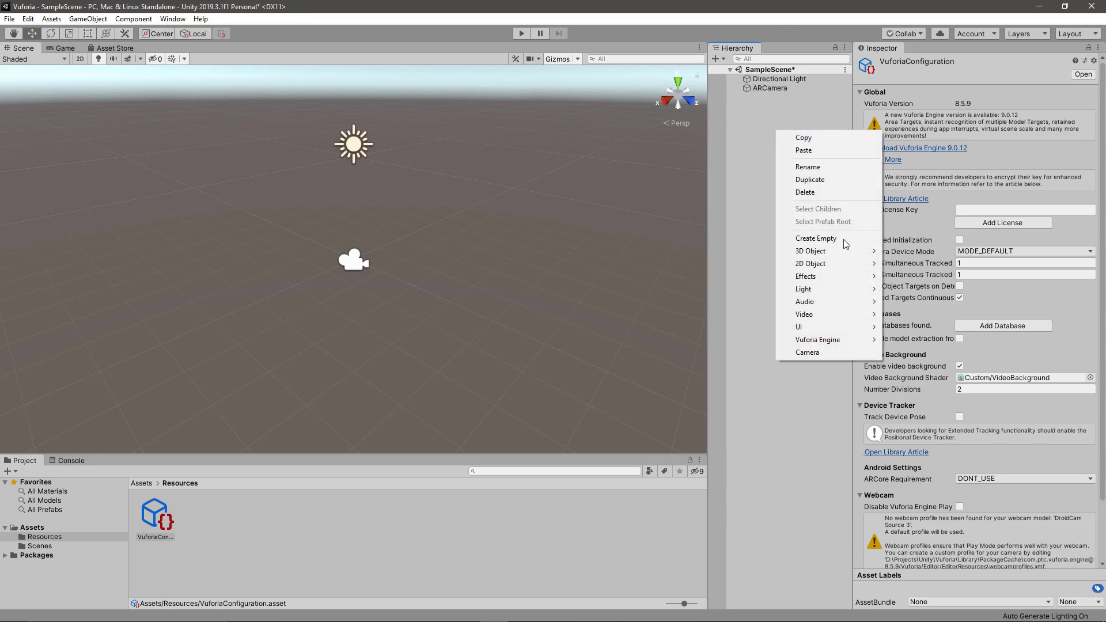
mouse_move(830, 343)
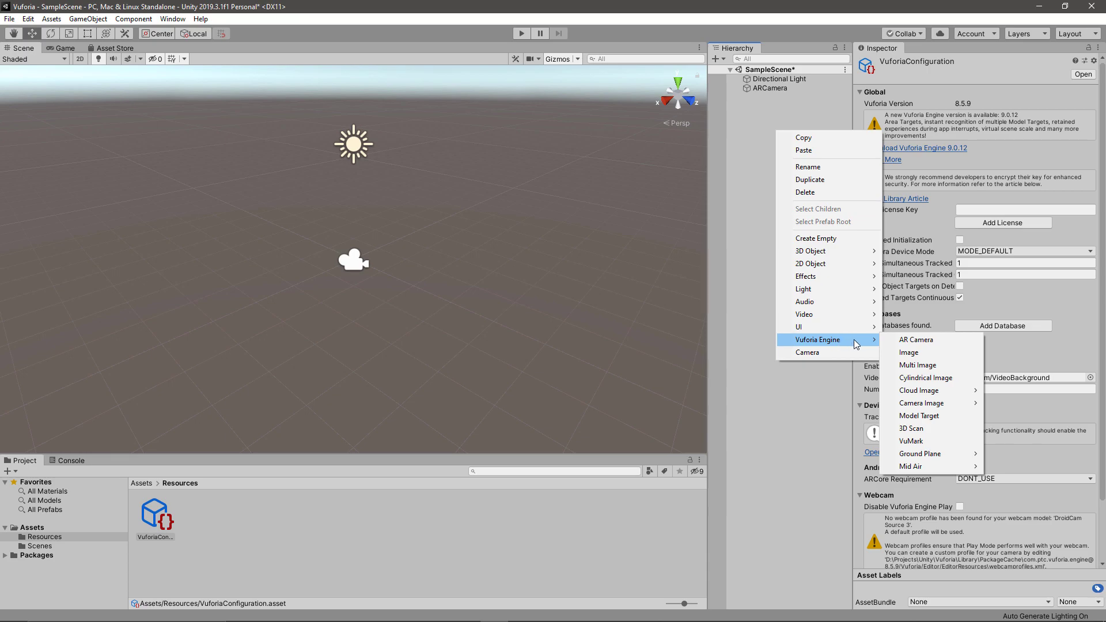
left_click(928, 356)
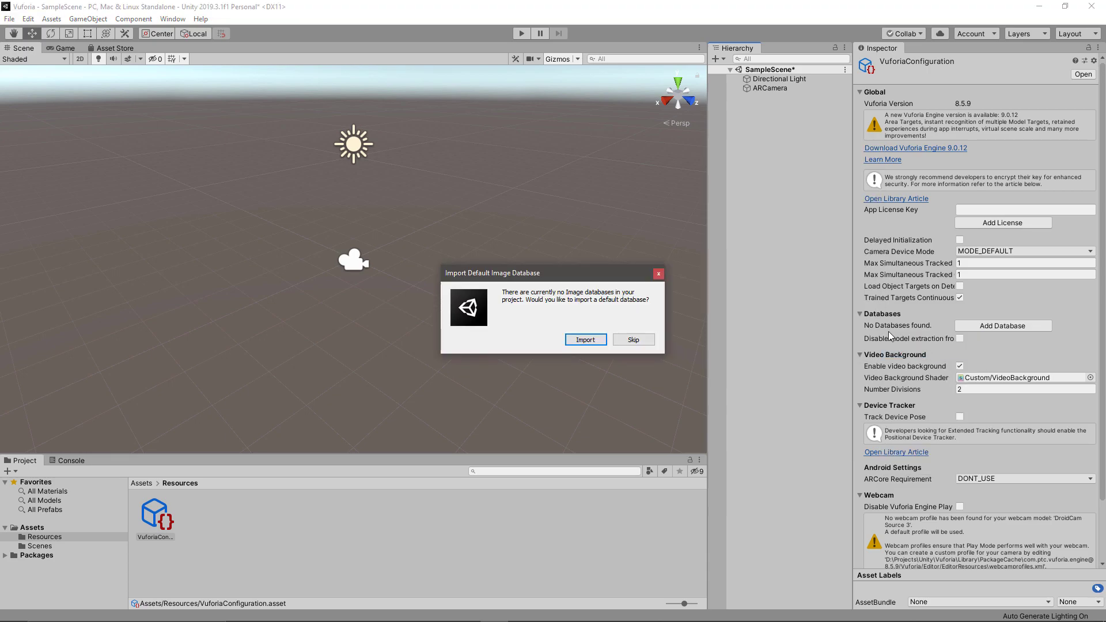
left_click(585, 339)
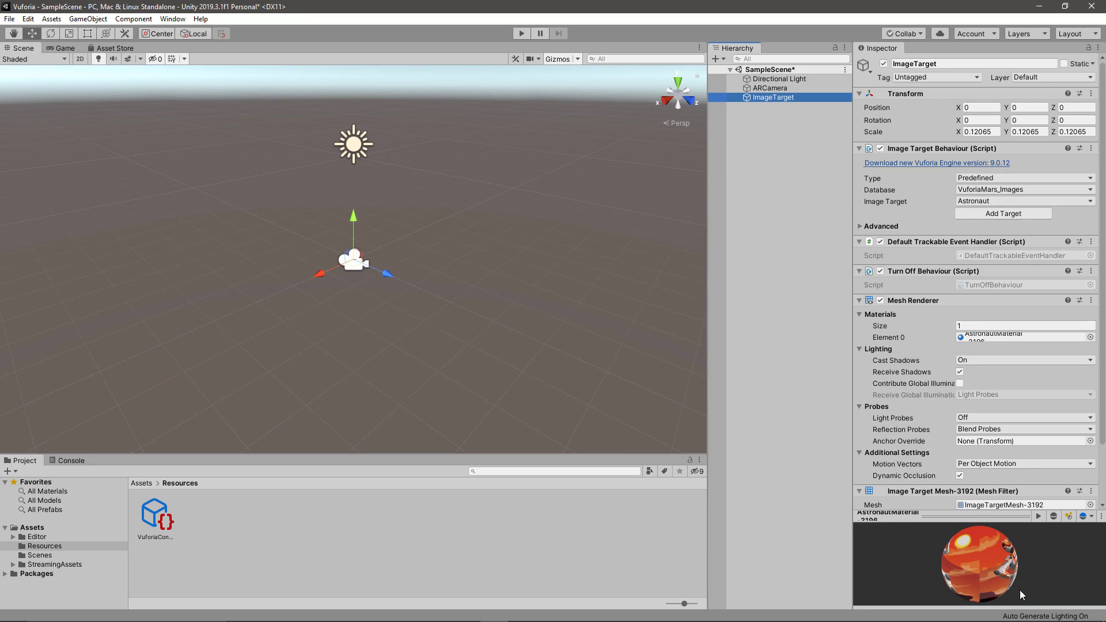
Set the ImageTarget to the Drone image from VuforiaMars_Images and reset its Transform.
left_click_drag(1020, 590, 966, 589)
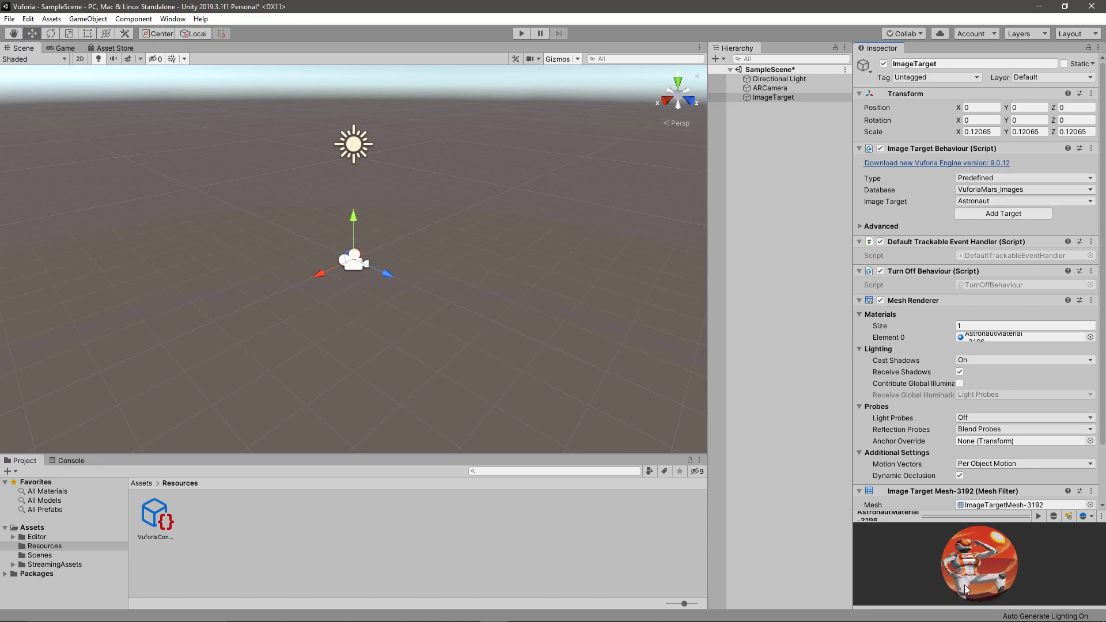
left_click(1003, 190)
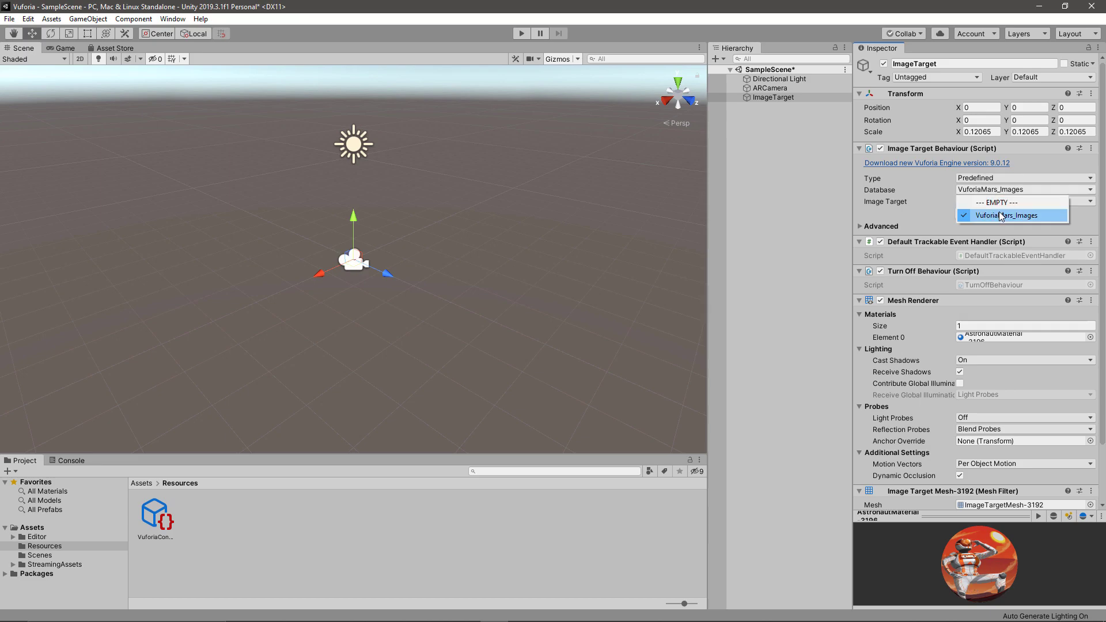
left_click(1001, 214)
left_click(984, 202)
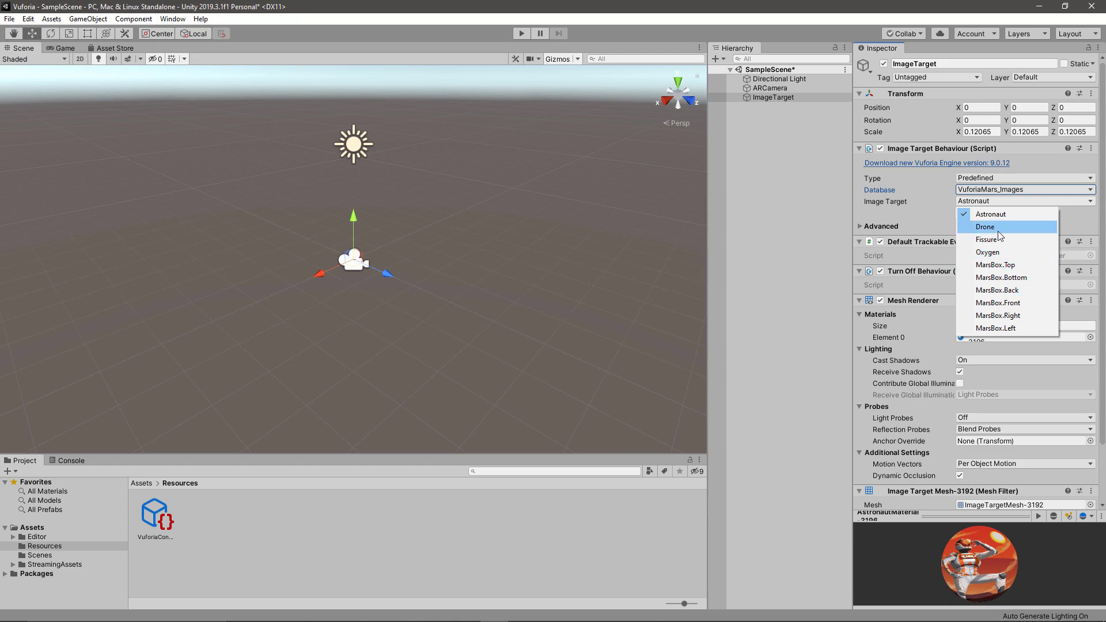
left_click(998, 231)
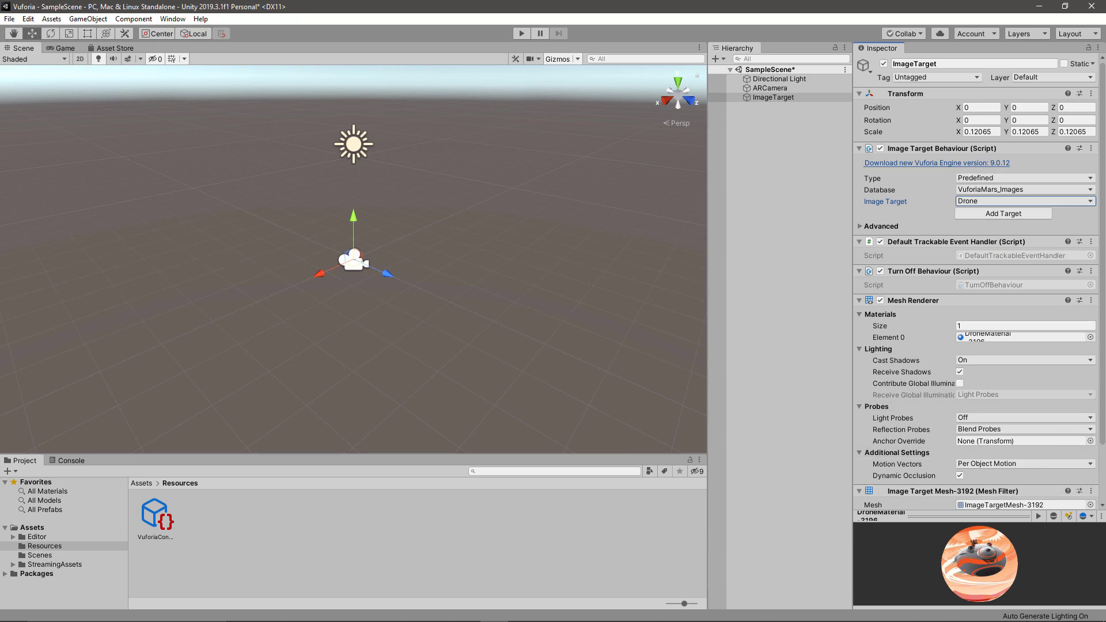
right_click(916, 98)
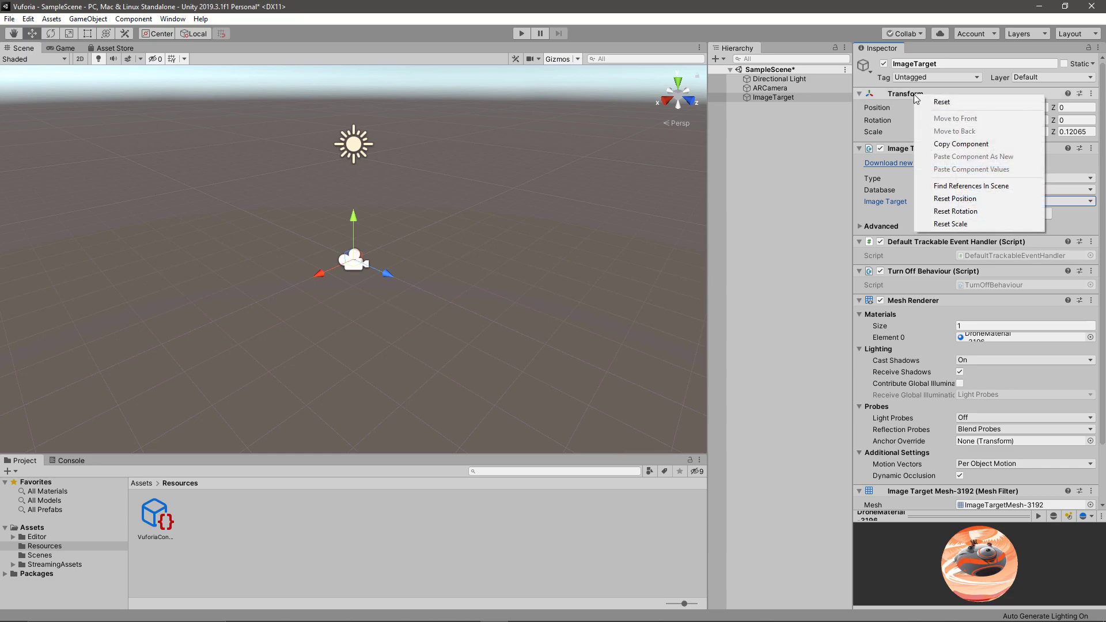
left_click(942, 102)
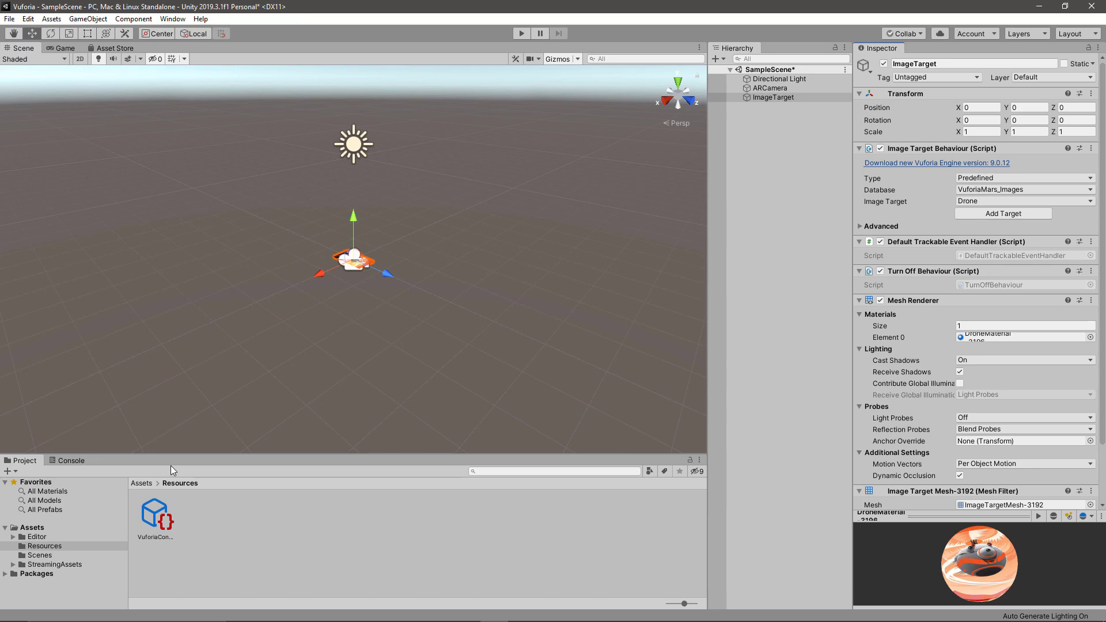
Browse to Assets/Editor/Vuforia/ForPrint/ImageTargets and open the printable target images PDF.
left_click(38, 537)
double_click(154, 518)
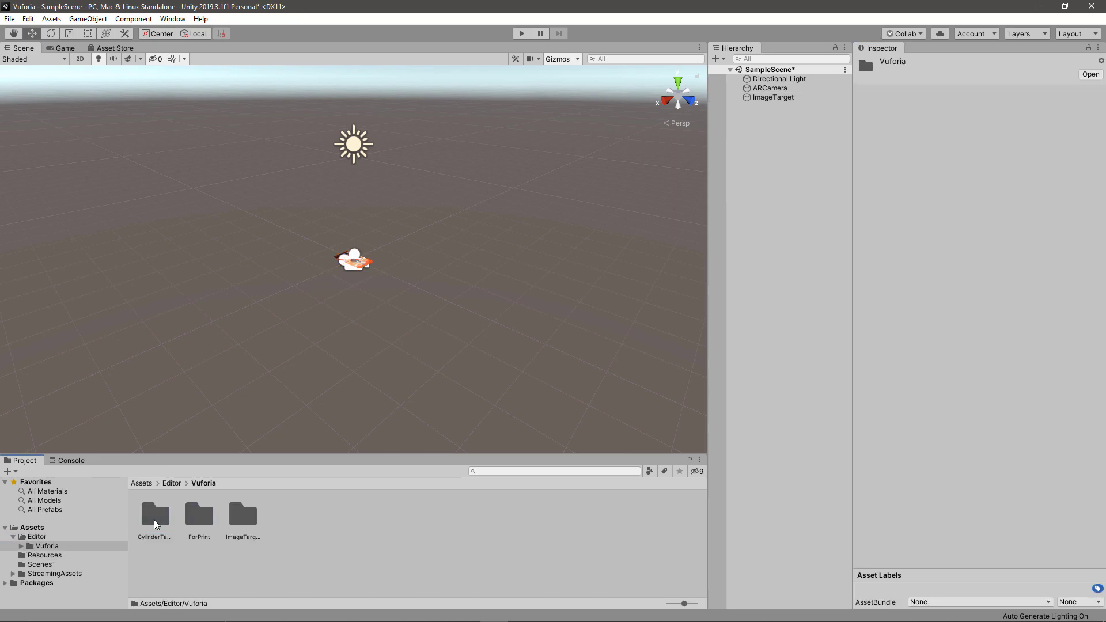
double_click(199, 517)
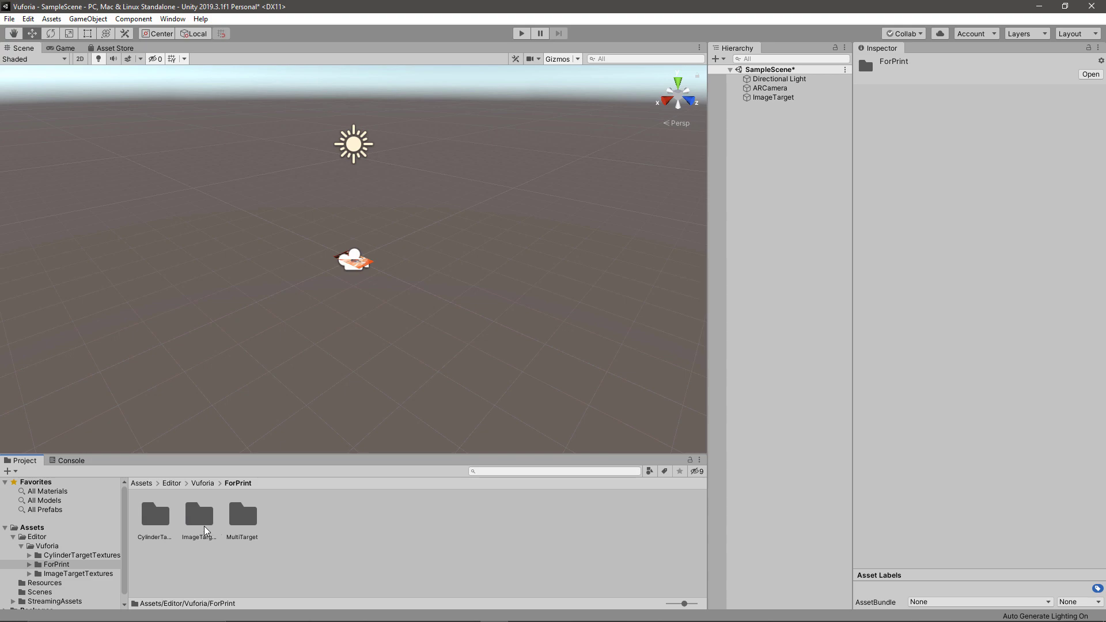
double_click(206, 522)
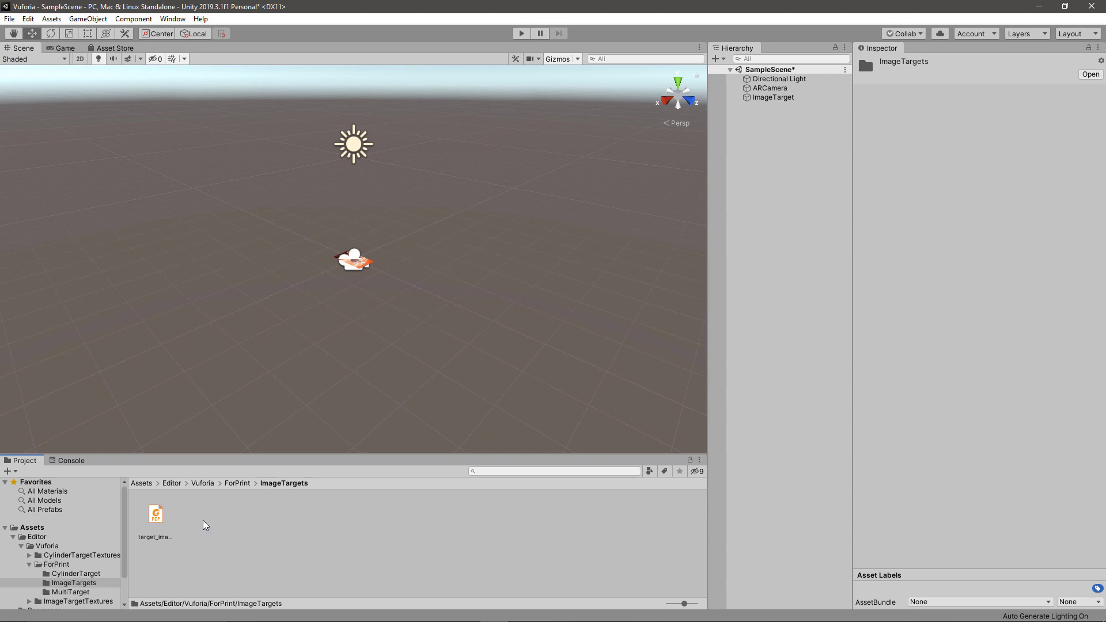
double_click(161, 514)
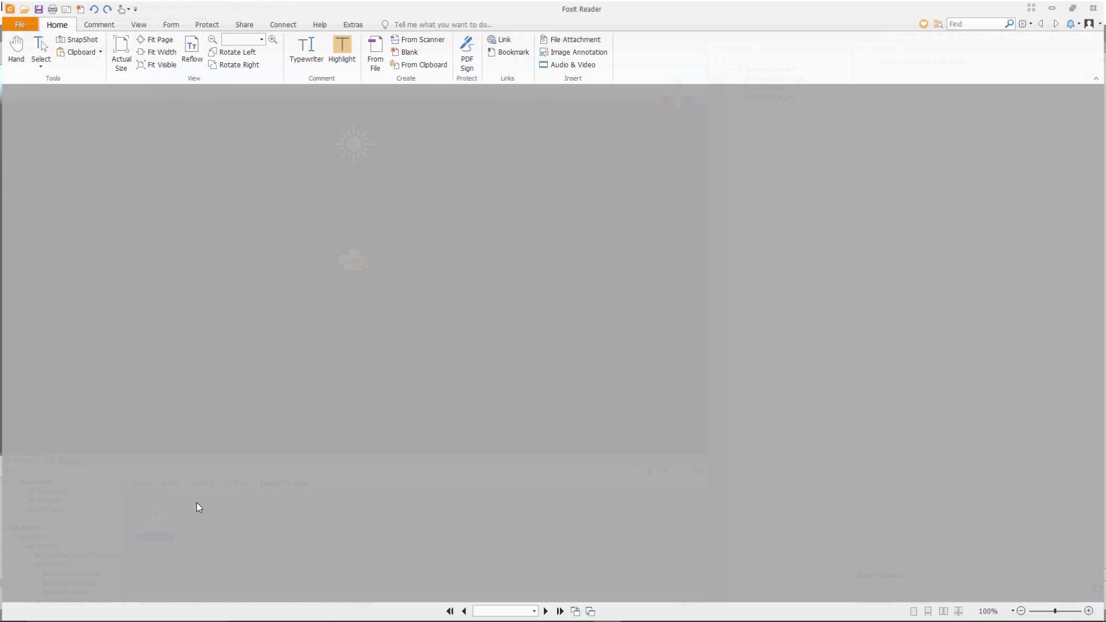
Scroll the target images PDF down to the Oxygen page, then minimise Foxit Reader.
scroll(503, 315, "down", 8)
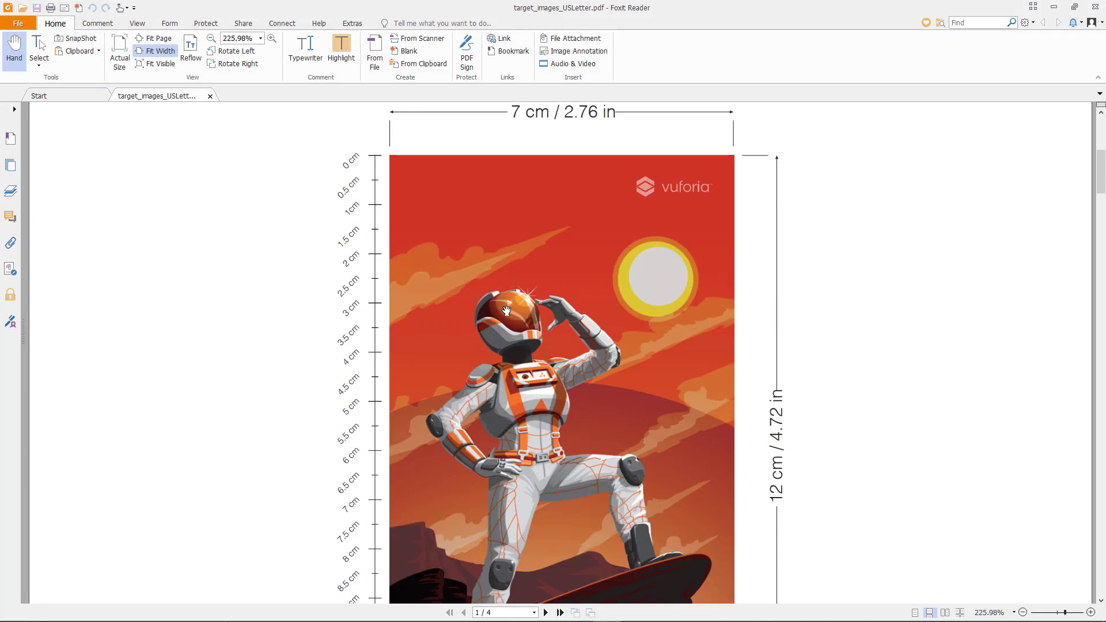
scroll(503, 316, "down", 5)
left_click_drag(1102, 198, 1102, 540)
scroll(904, 435, "down", 5, "ctrl")
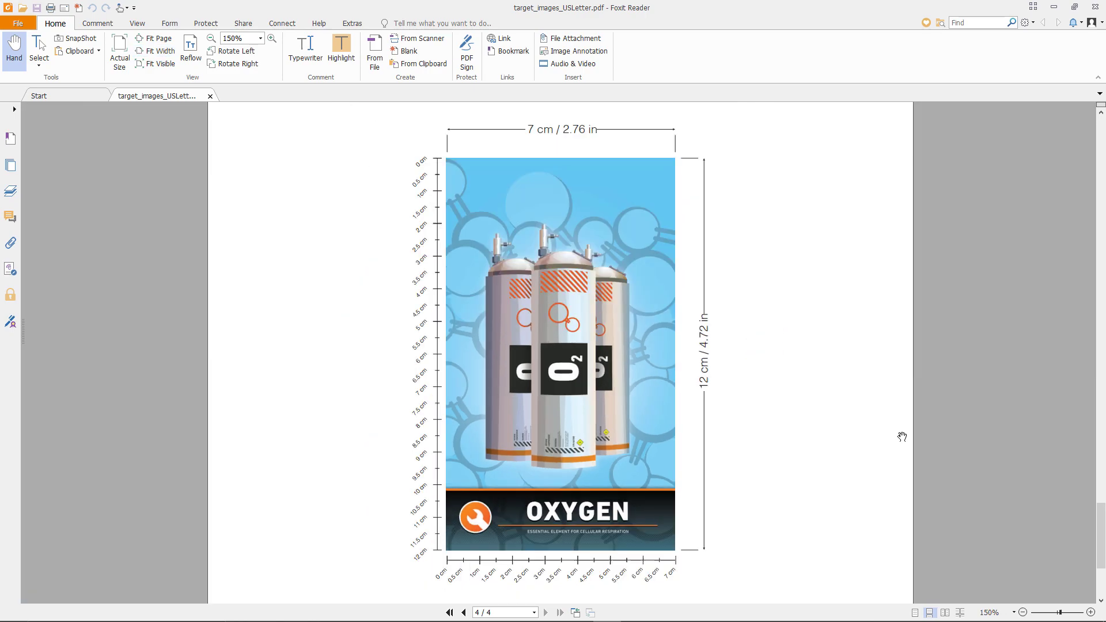
scroll(903, 435, "up", 1, "ctrl")
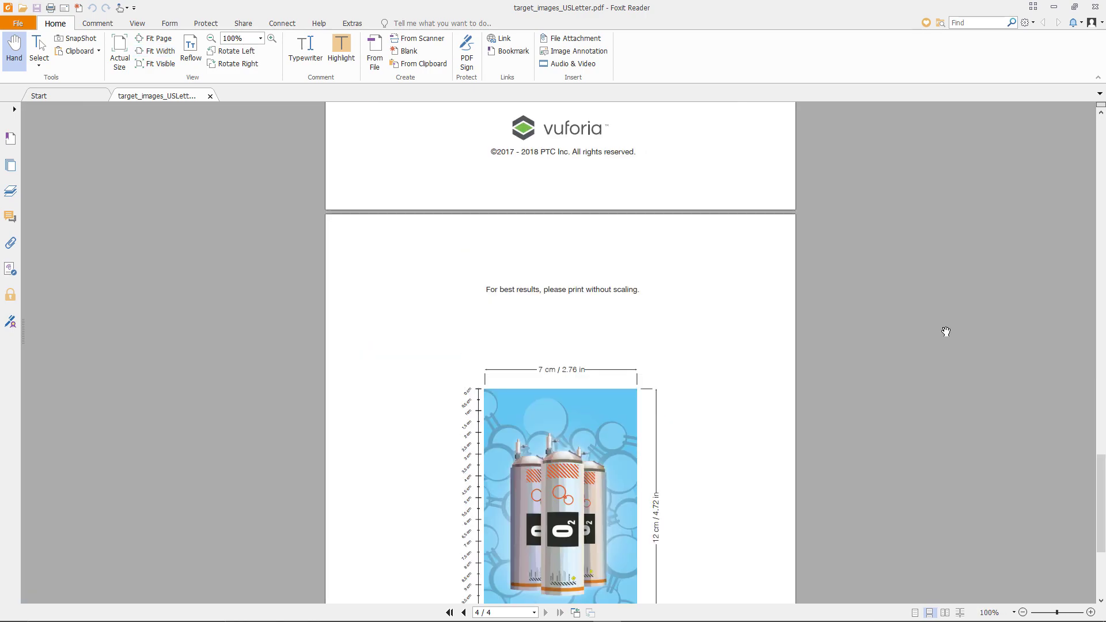
left_click(1052, 6)
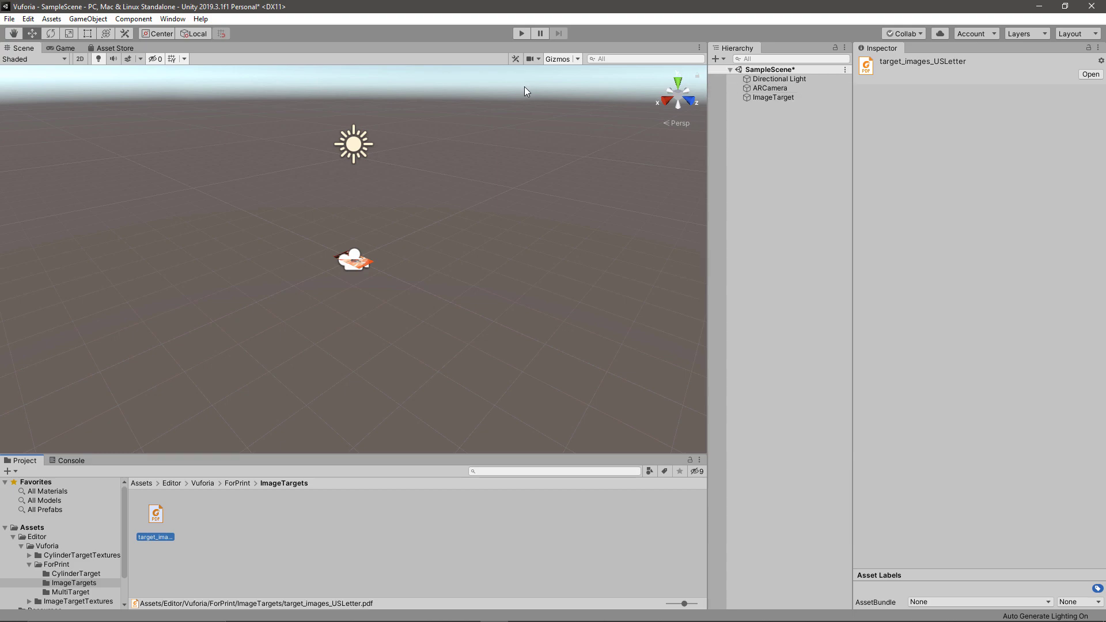
Add a 3D Sphere to the scene and frame it in the Scene view.
left_click(87, 19)
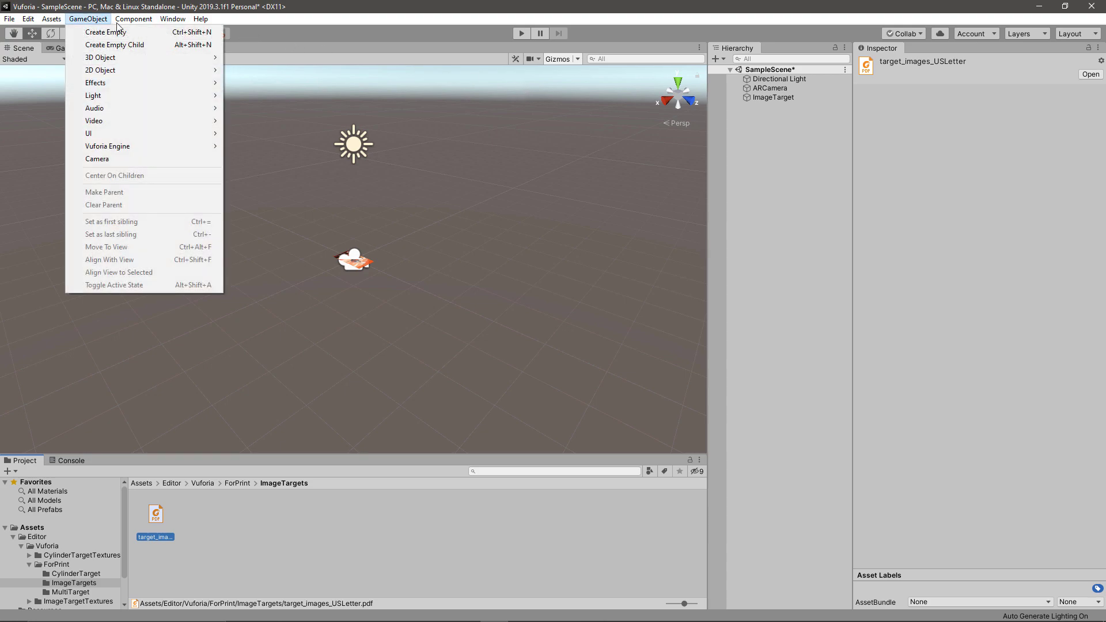
mouse_move(140, 56)
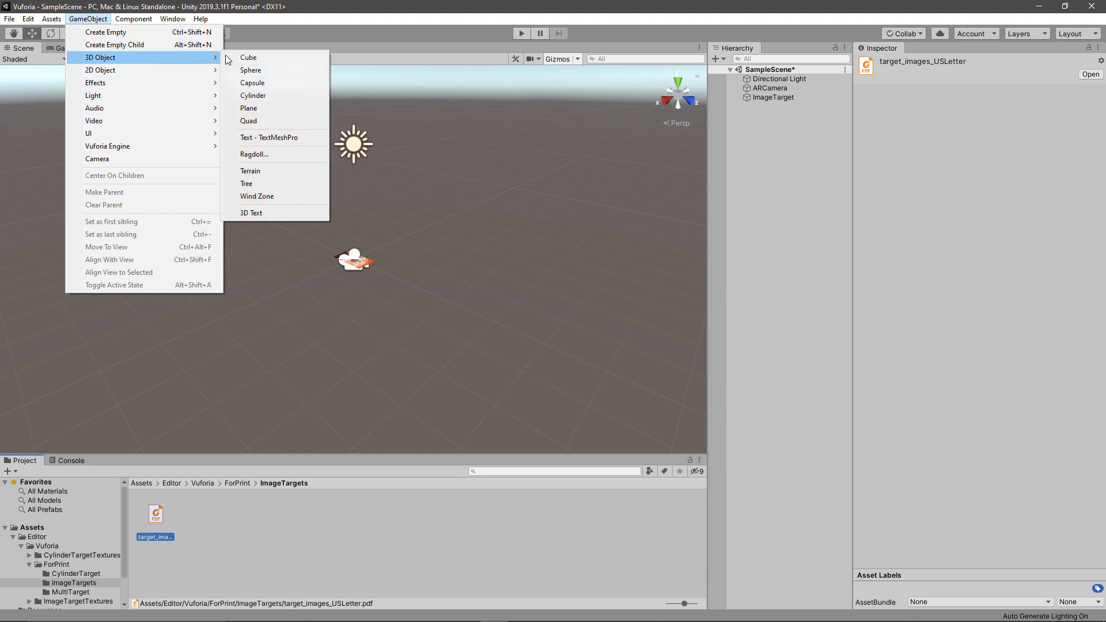
left_click(249, 70)
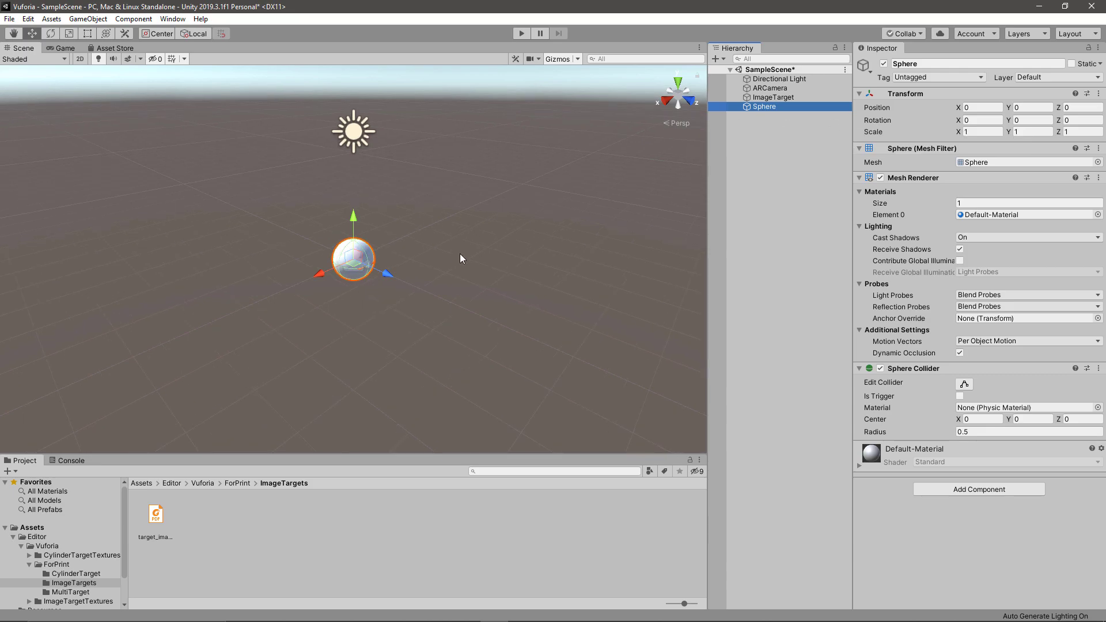
key("f")
mouse_move(538, 223)
left_mouse_down("alt")
mouse_move(346, 257)
mouse_move(396, 227)
mouse_move(652, 179)
mouse_move(448, 213)
mouse_move(491, 248)
mouse_move(428, 249)
left_mouse_up("alt")
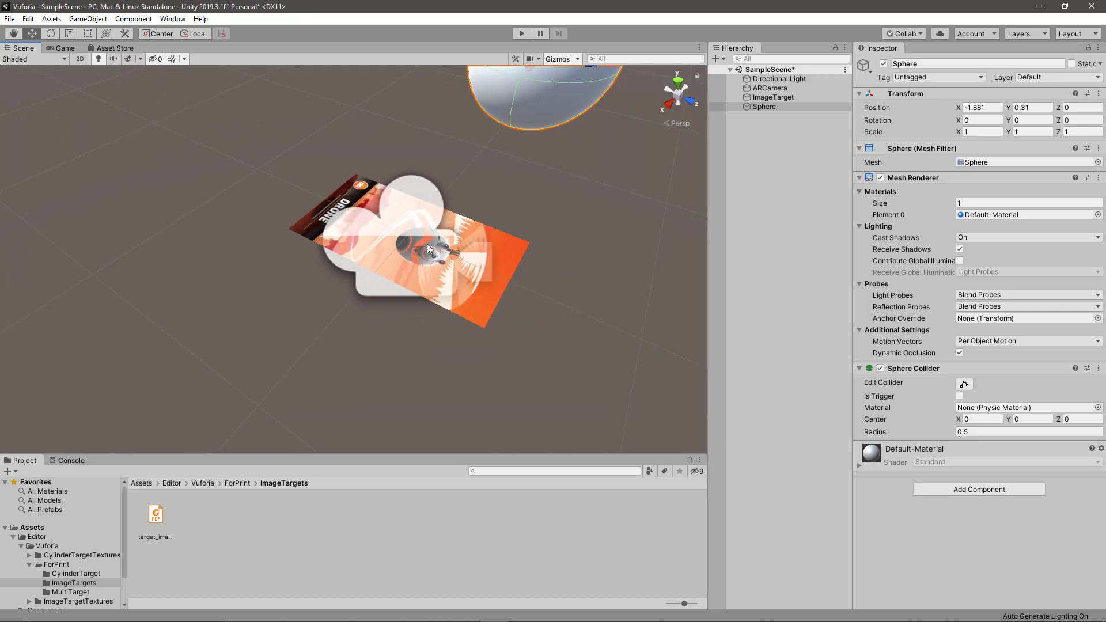
Set the ImageTarget's Image Target to Drone.
left_click(492, 271)
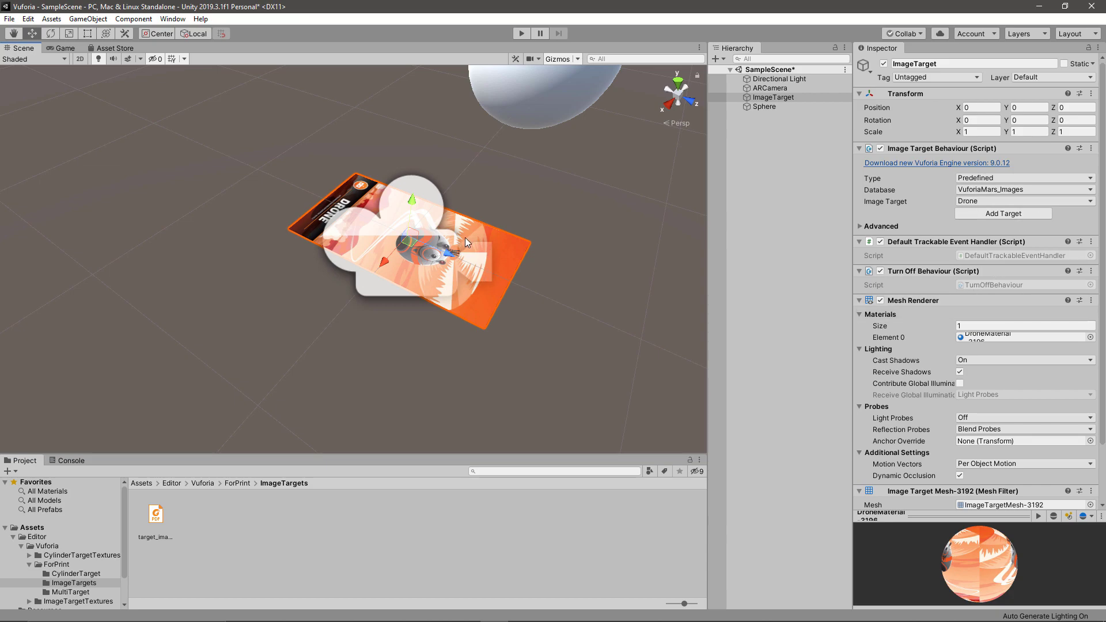
left_click(1006, 200)
left_click(998, 210)
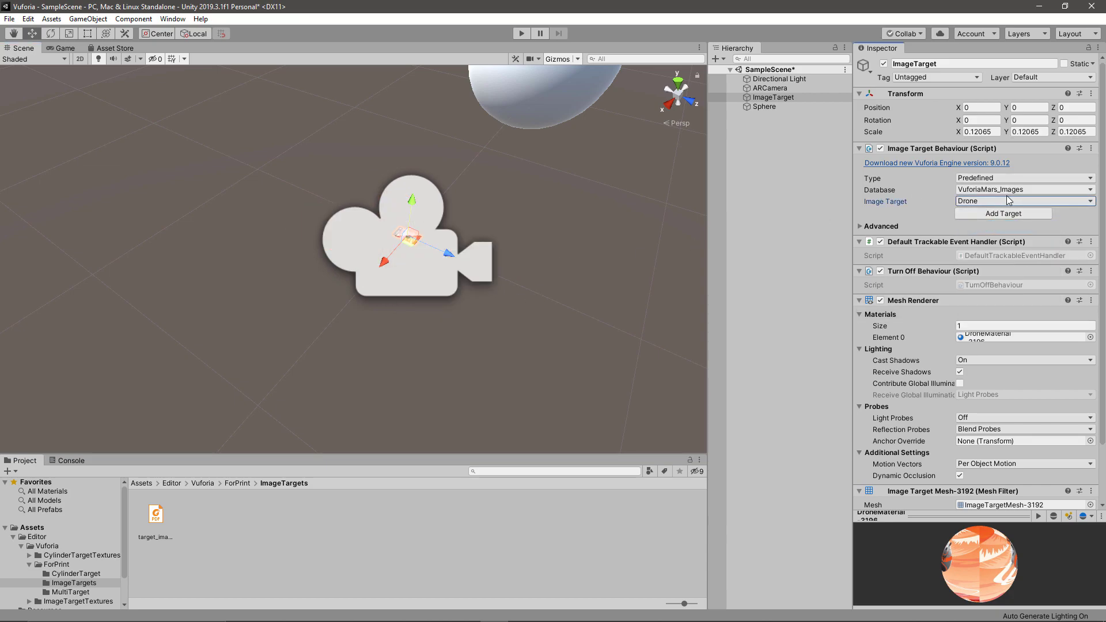
left_click(1008, 201)
left_click(999, 219)
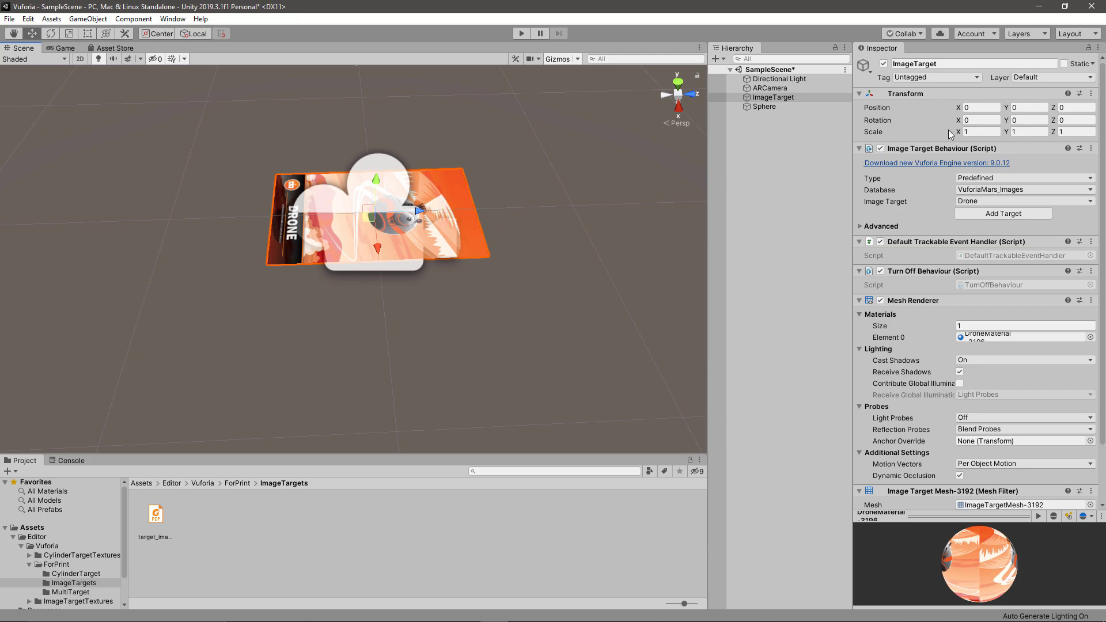
scroll(500, 129, "down", 3)
Reset the Sphere's Transform so it sits at position 0, 0, 0.
left_click(388, 112)
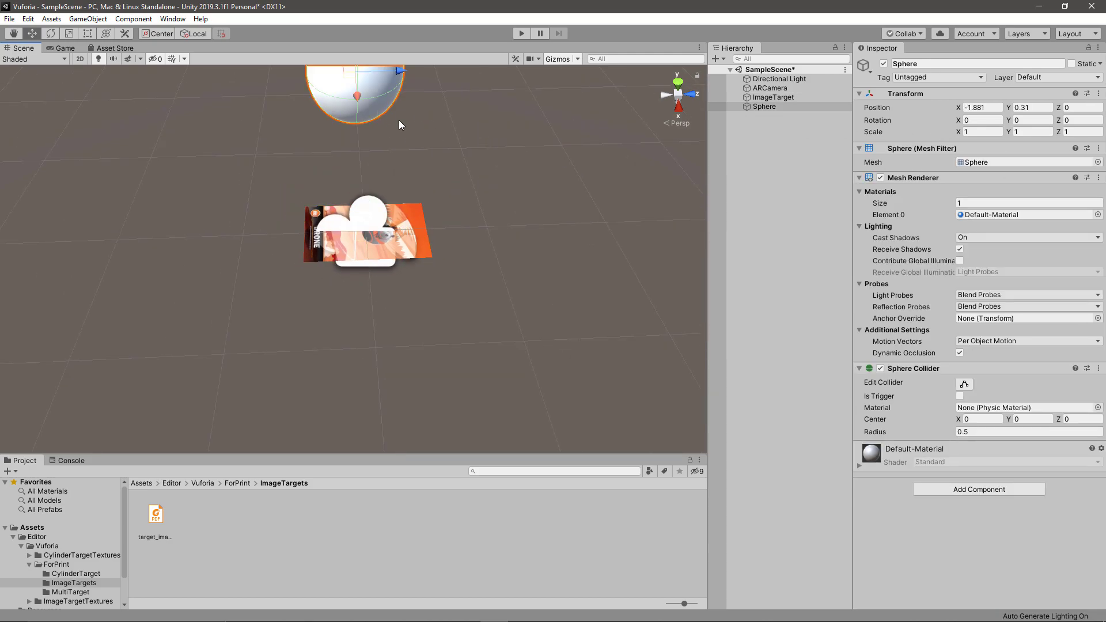
right_click(902, 94)
left_click(931, 103)
left_click(991, 133)
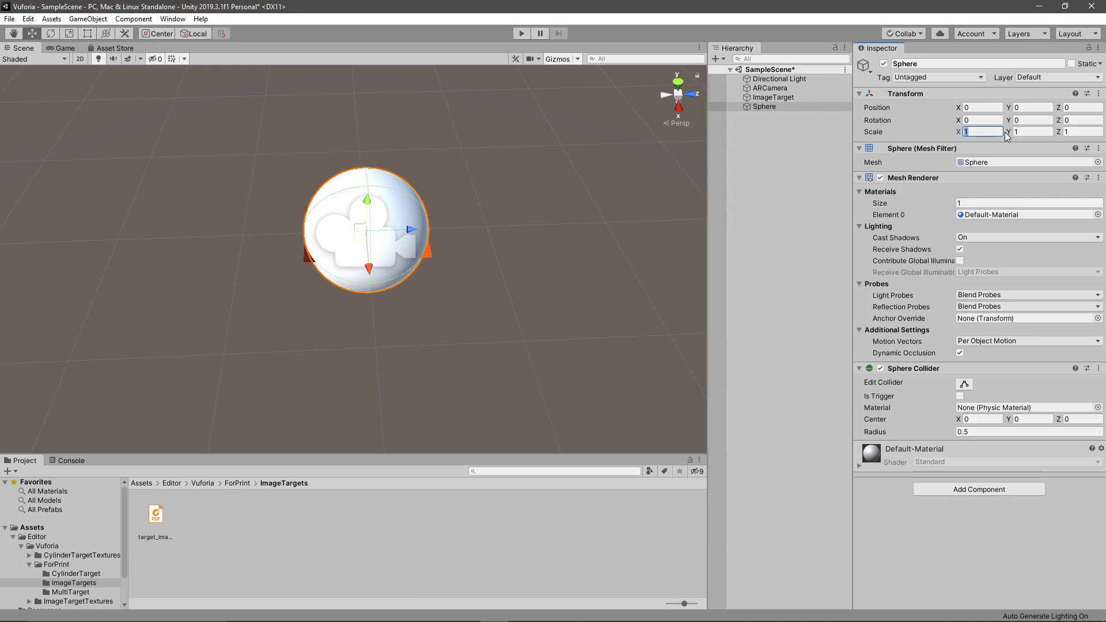
Enter 0.2 for the Sphere's scale and drag it up to Y 0.253 over the Drone target.
type("0.2")
key("Tab")
type("0.2")
key("Tab")
type("0.2")
left_click_drag(538, 250, 301, 282, "alt")
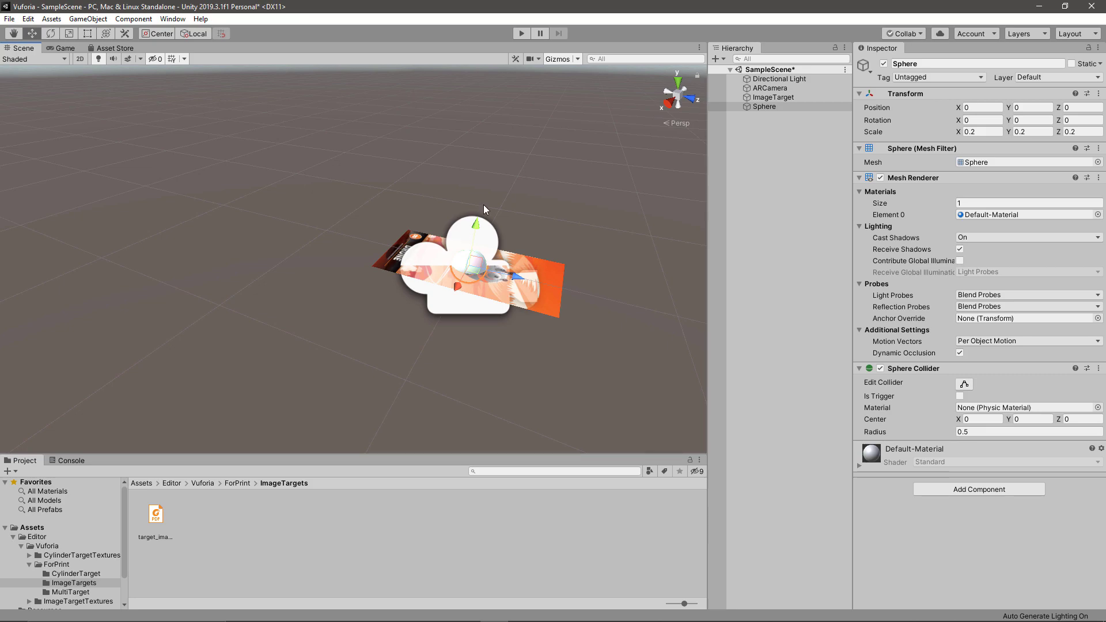
scroll(608, 241, "up", 3)
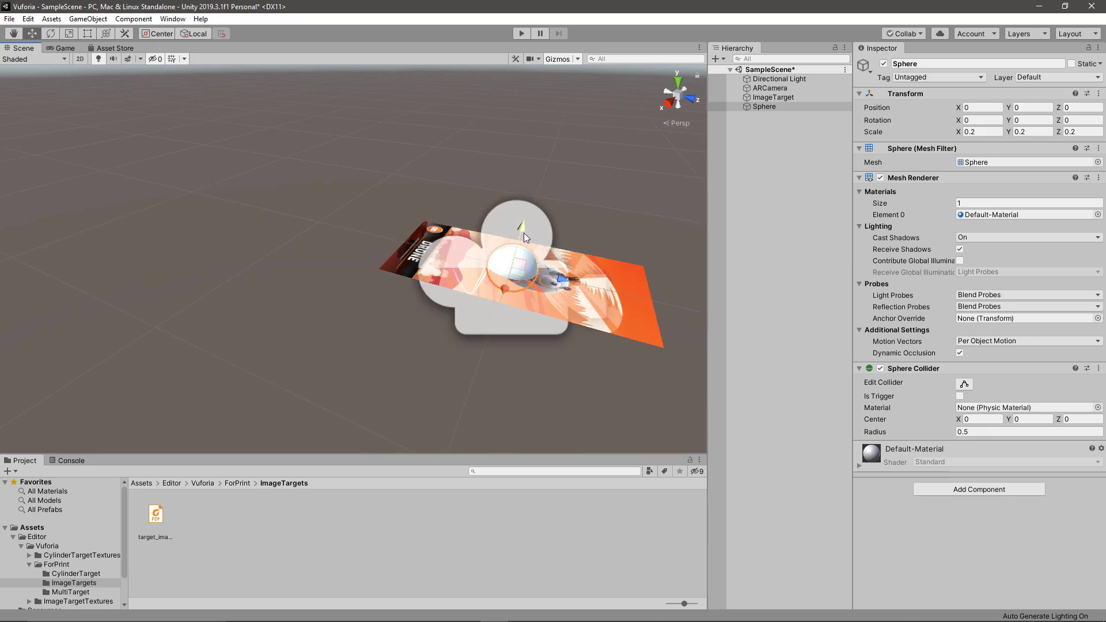
left_click_drag(523, 232, 524, 179)
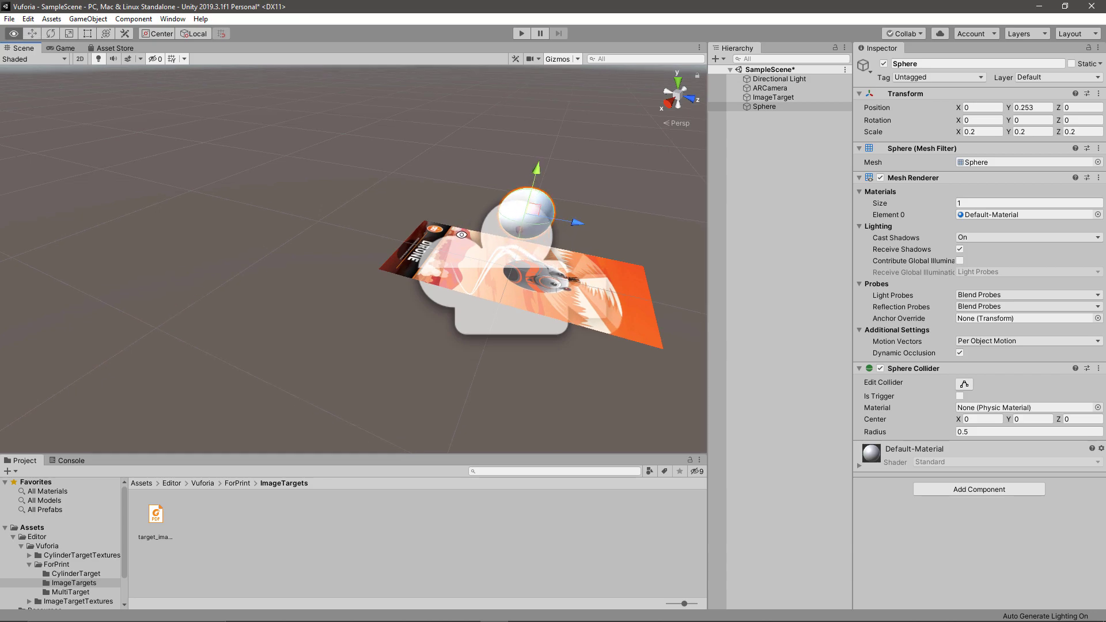
left_click_drag(462, 234, 610, 221, "alt")
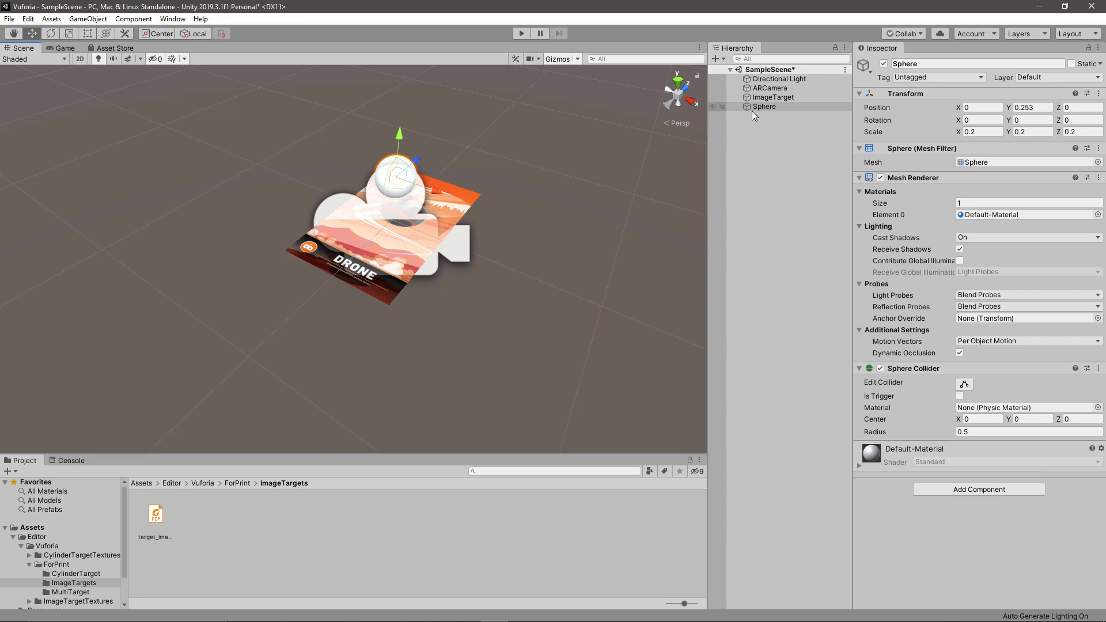
Parent the Sphere under the ImageTarget and collapse the Editor folder in the Project panel.
left_click_drag(754, 109, 765, 98)
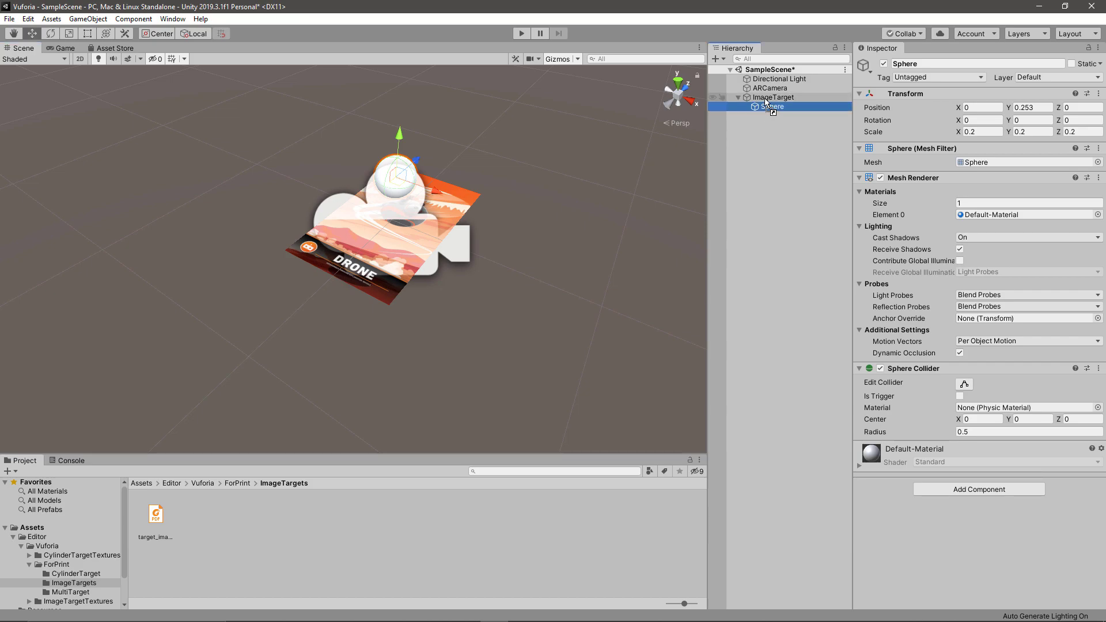
left_click_drag(506, 217, 513, 223, "alt")
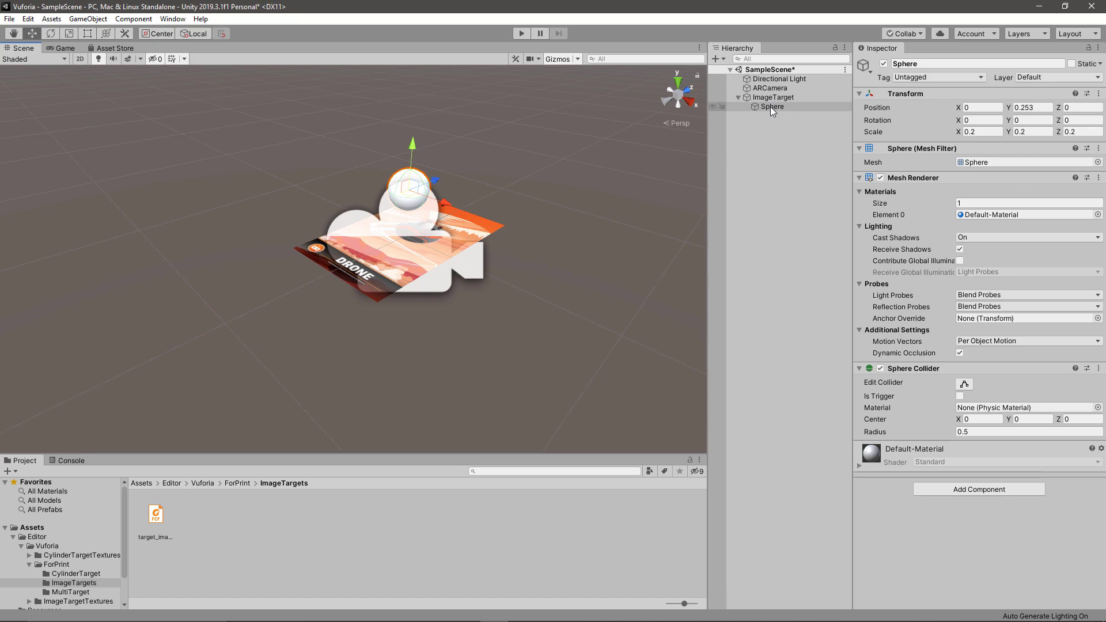
left_click(13, 536)
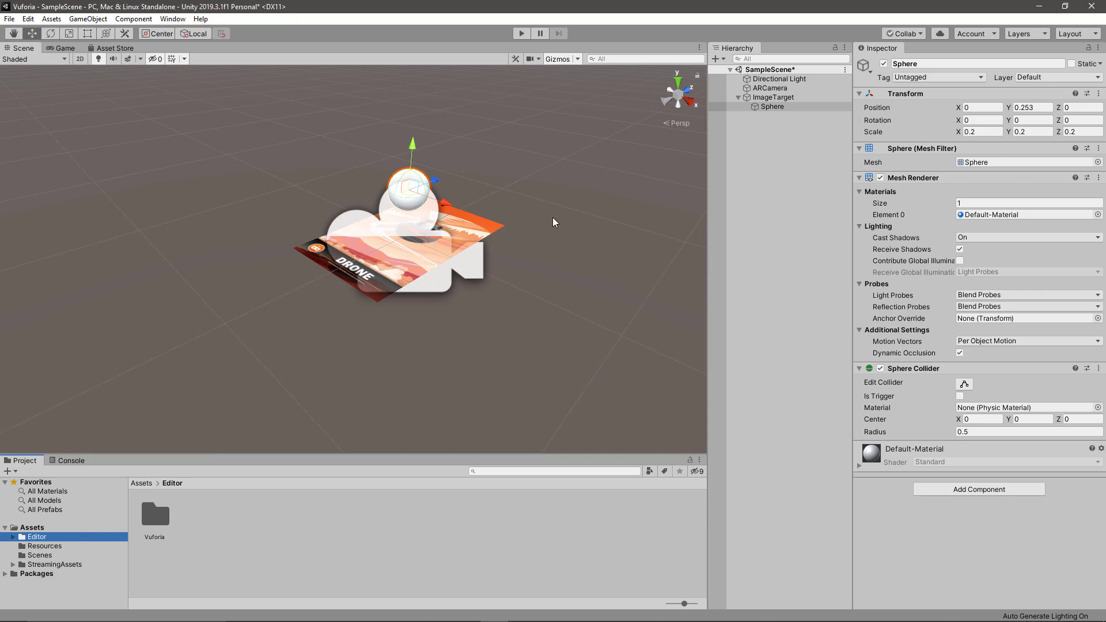
Add an Assets/Prefabs folder and drag the Sphere into it, making it a Sphere prefab instance.
left_click_drag(554, 220, 429, 194, "alt")
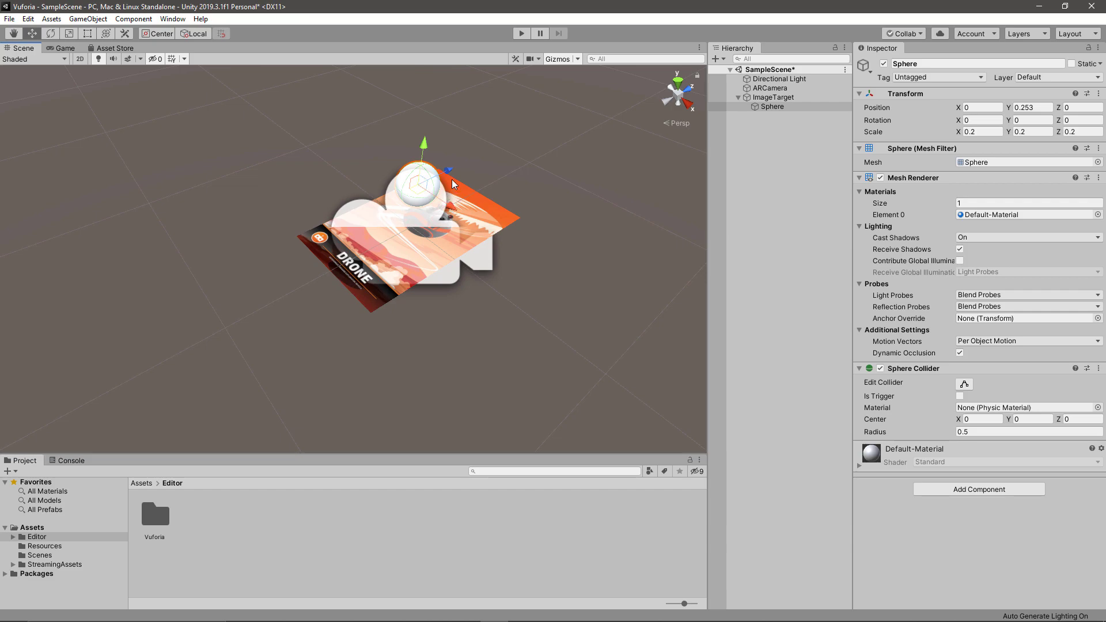
left_click_drag(374, 224, 323, 259, "alt")
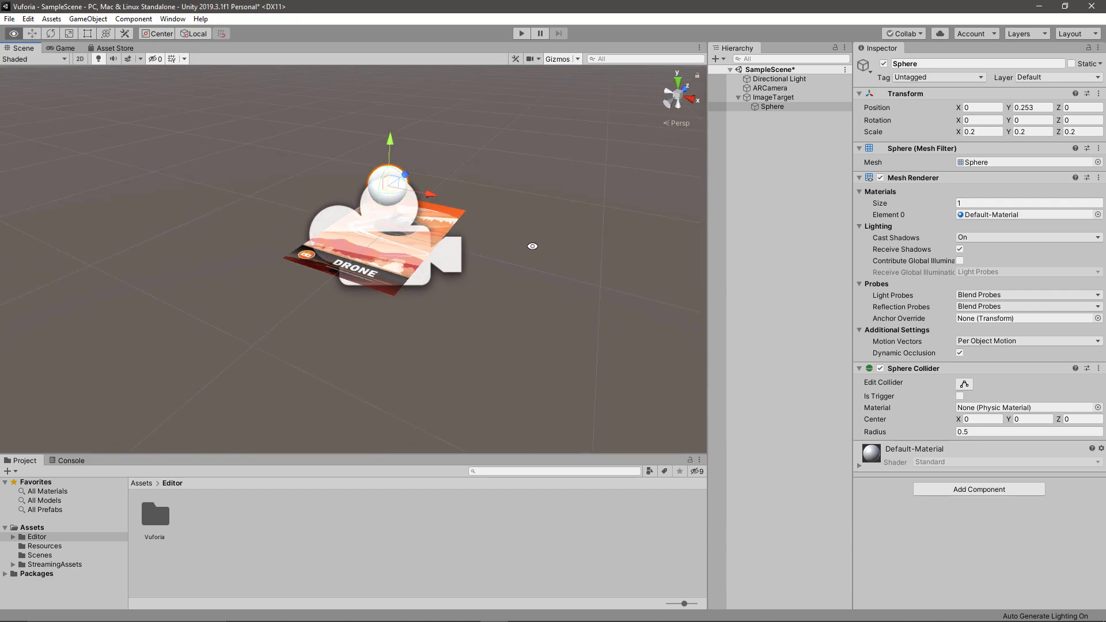
left_click(33, 527)
right_click(47, 528)
mouse_move(138, 247)
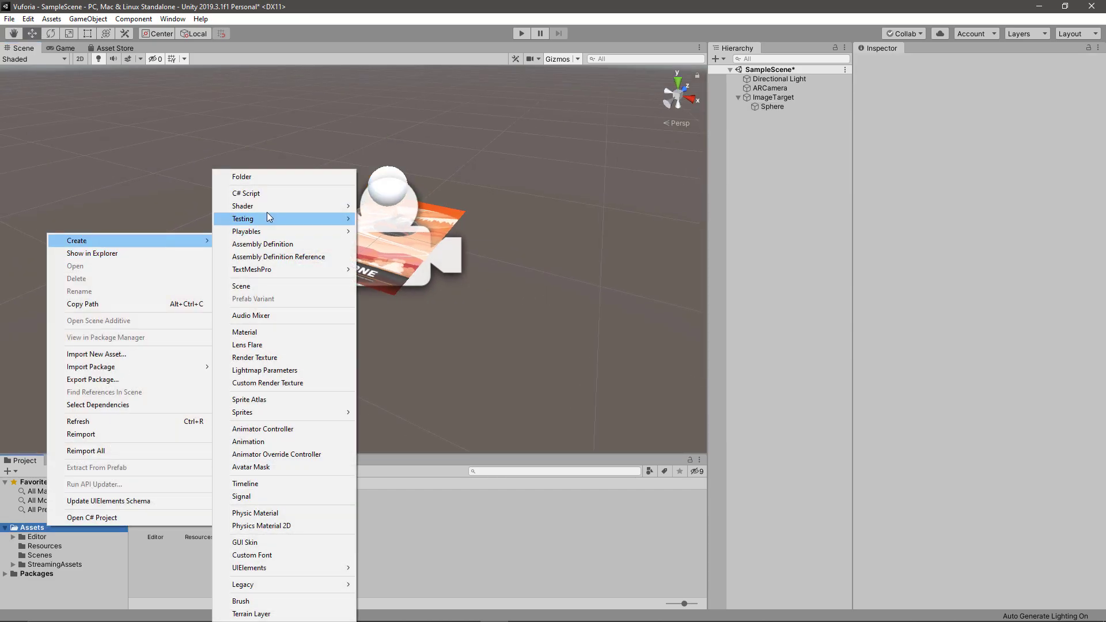
left_click(285, 182)
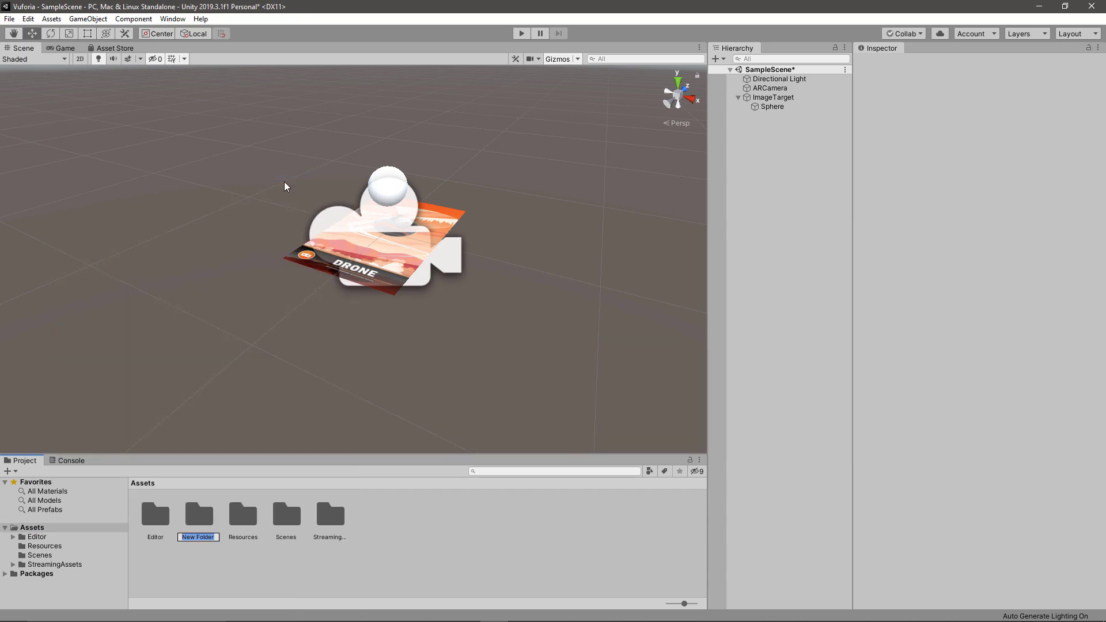
type("Prefabs")
key("Return")
left_click_drag(800, 109, 198, 515)
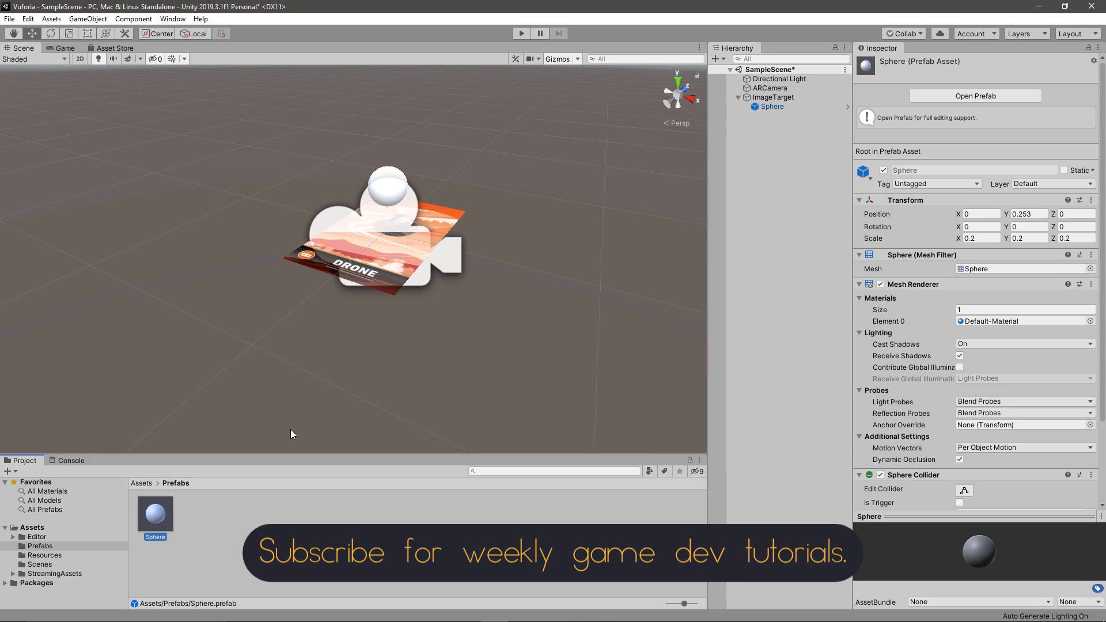
left_click(797, 109)
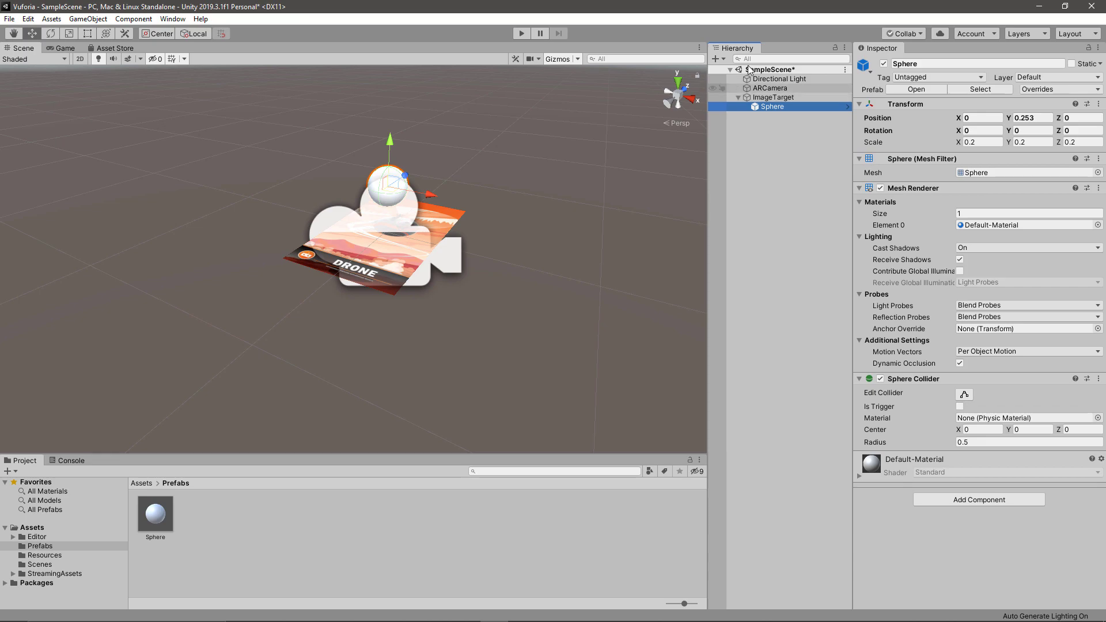